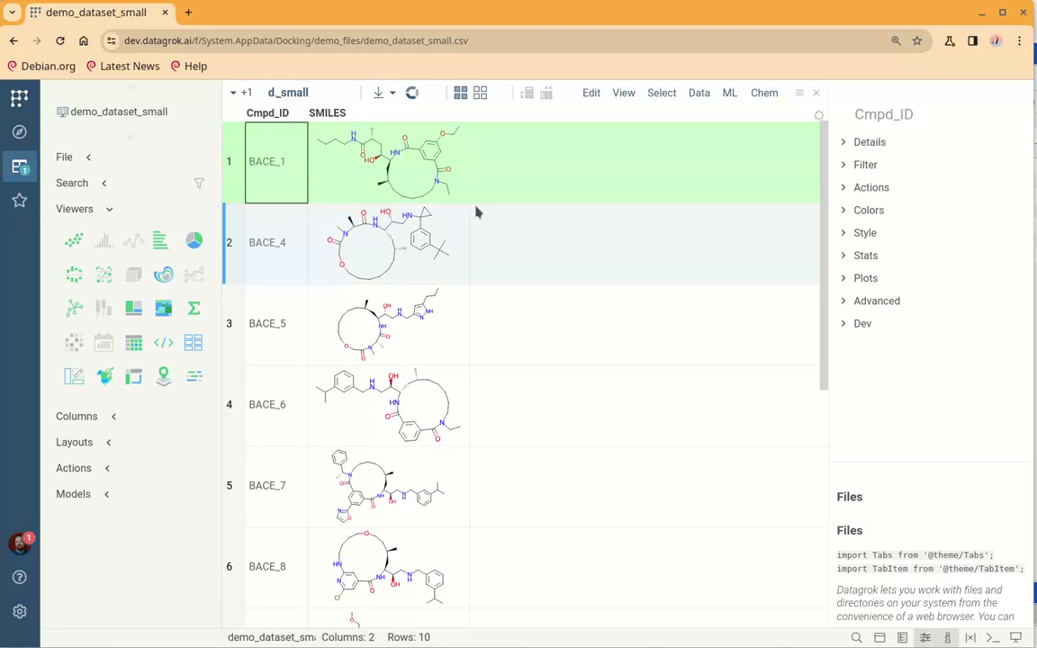
Run Chem > Autodock on demo_dataset_small's SMILES against target 1pbq with 10 conformations.
click(764, 96)
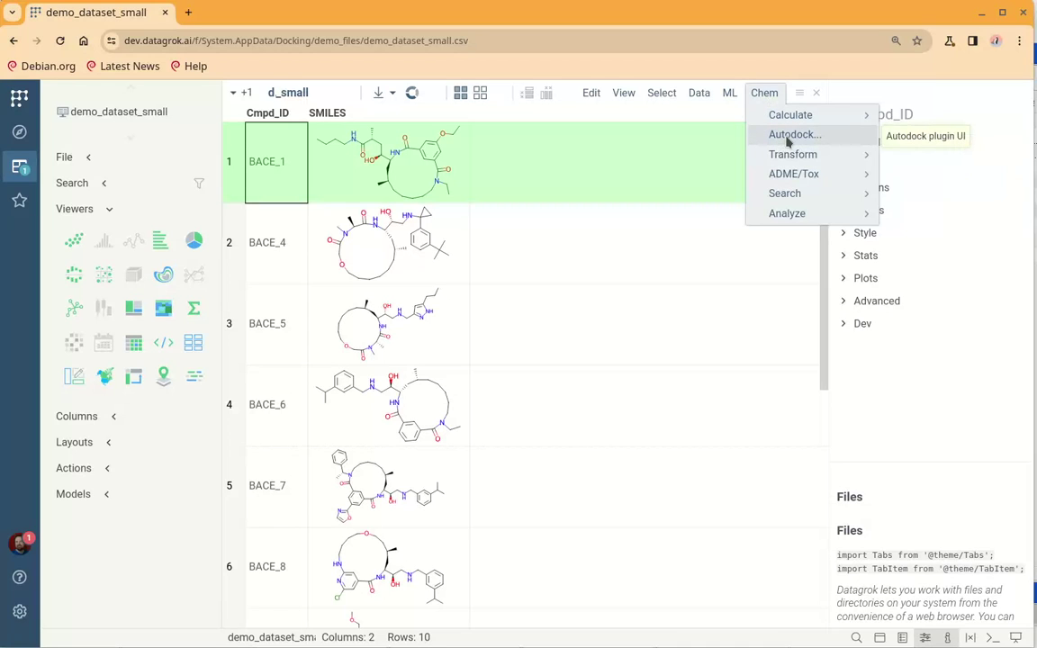
click(785, 136)
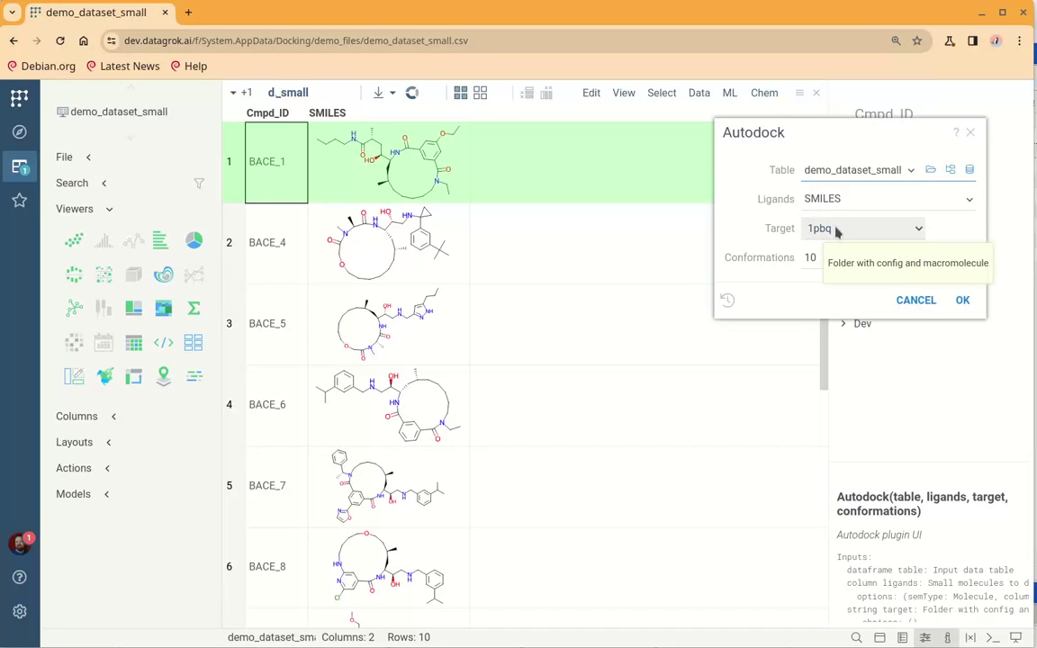
click(836, 231)
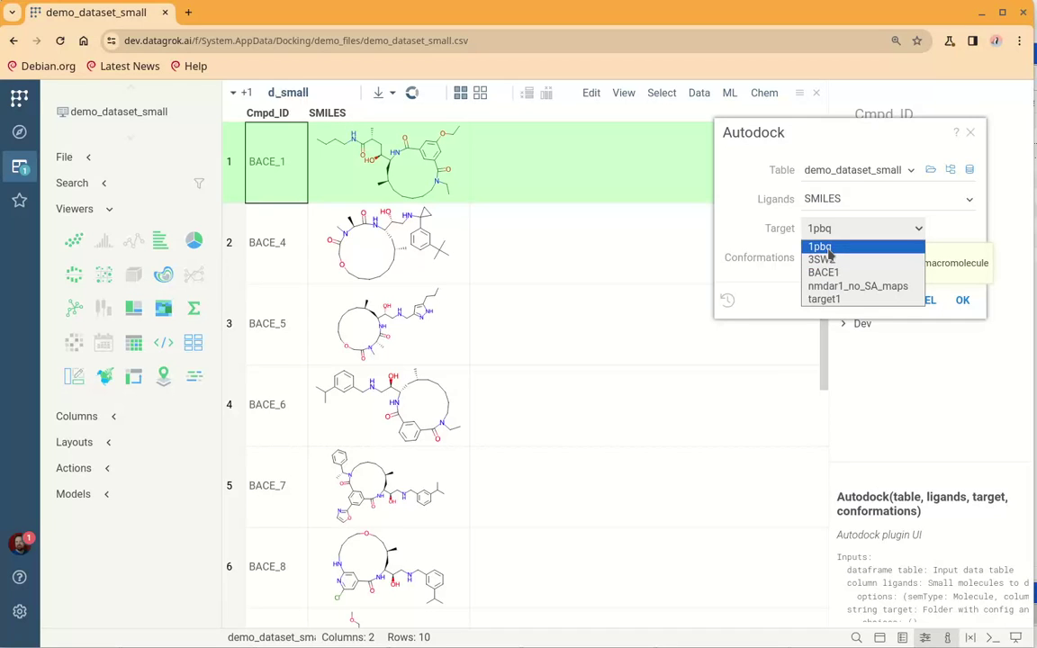
click(956, 301)
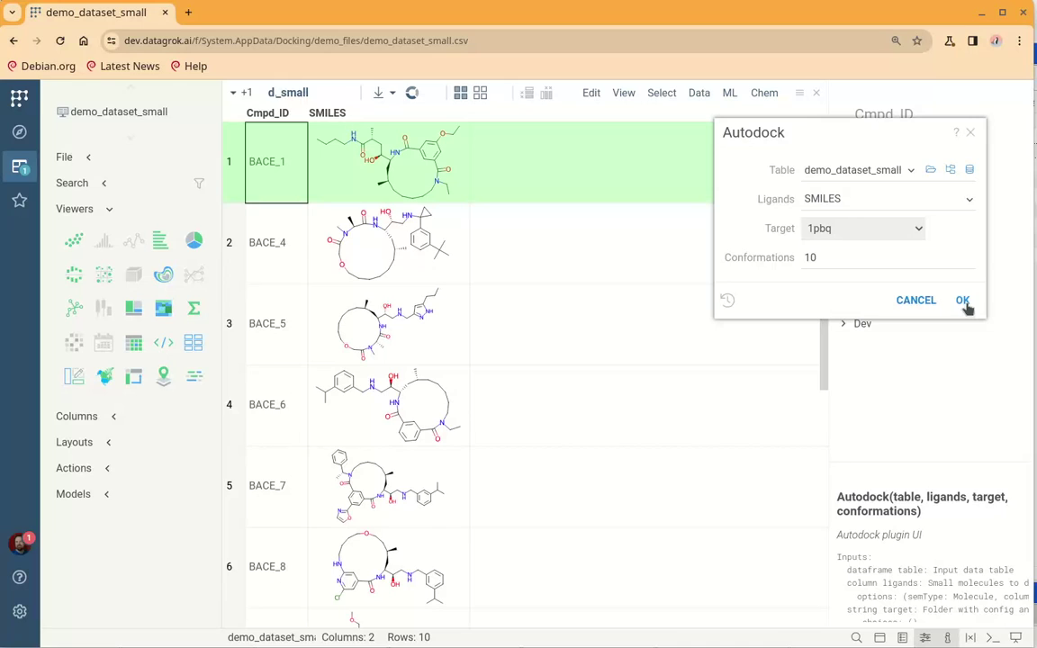
click(964, 302)
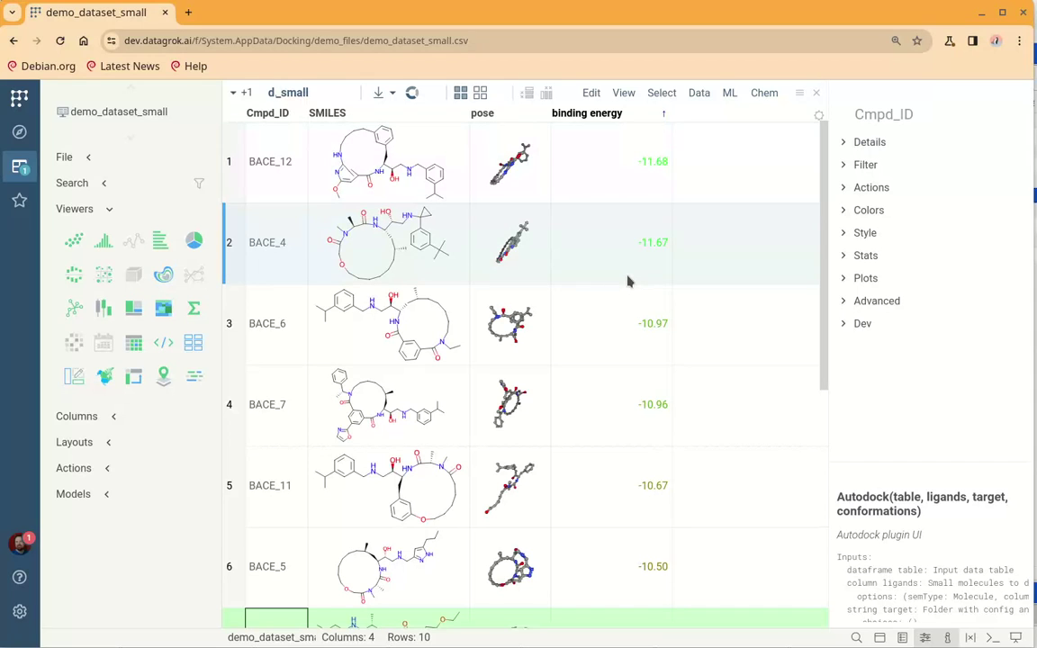
Display BACE_12's docked pose in a widened 3-D docking viewer and set it spinning.
click(518, 175)
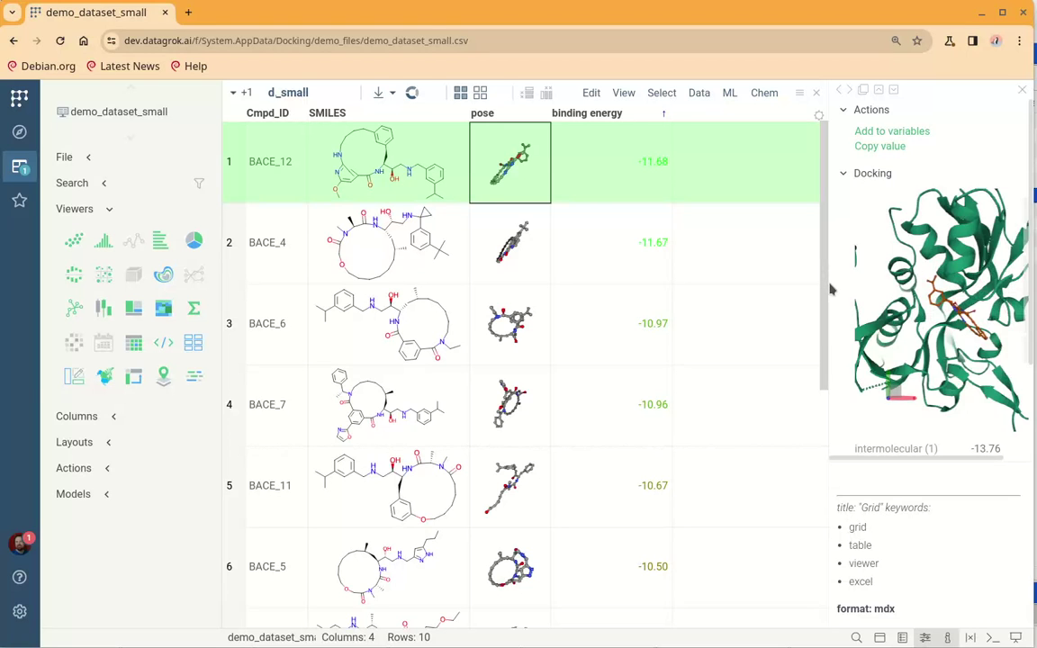
drag(828, 282, 698, 285)
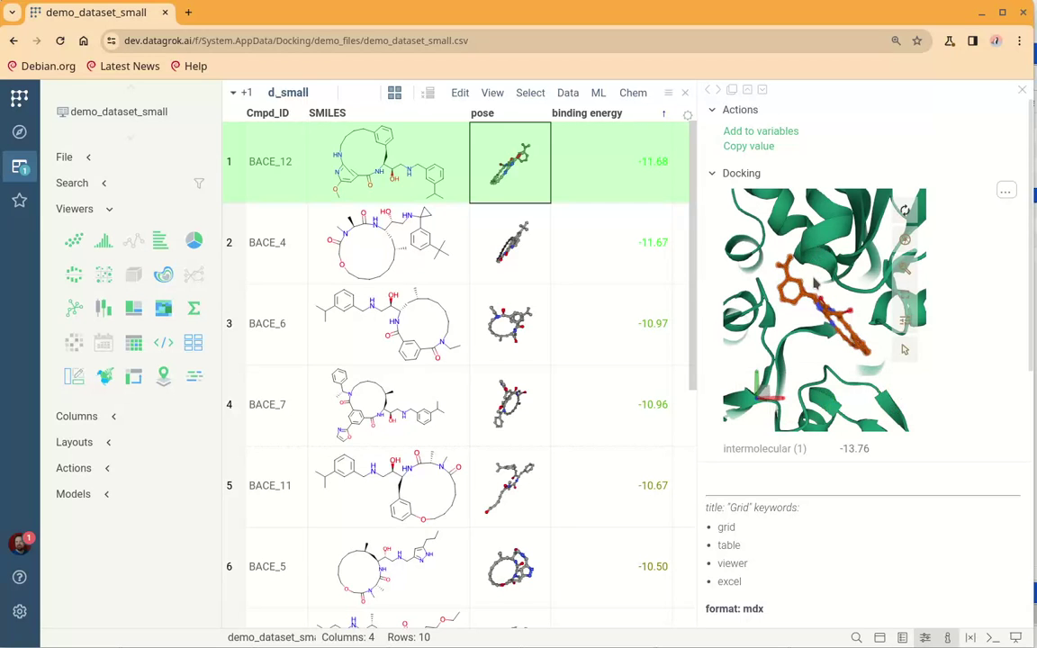
click(905, 209)
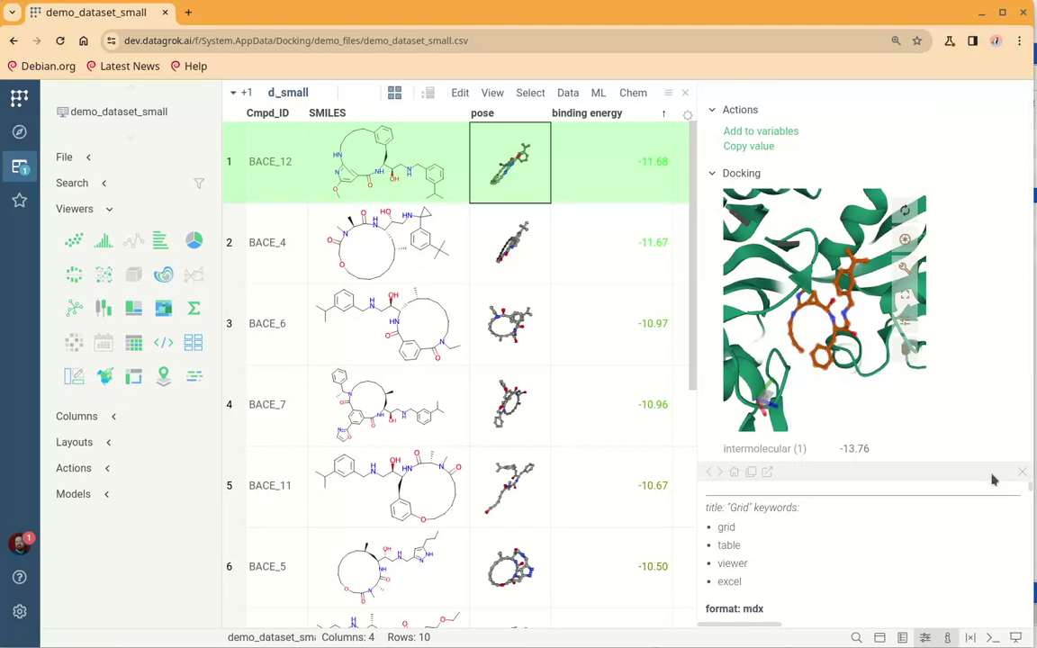
Close the help text and add intermolecular (1) and electrostatic columns for all compounds.
click(1022, 472)
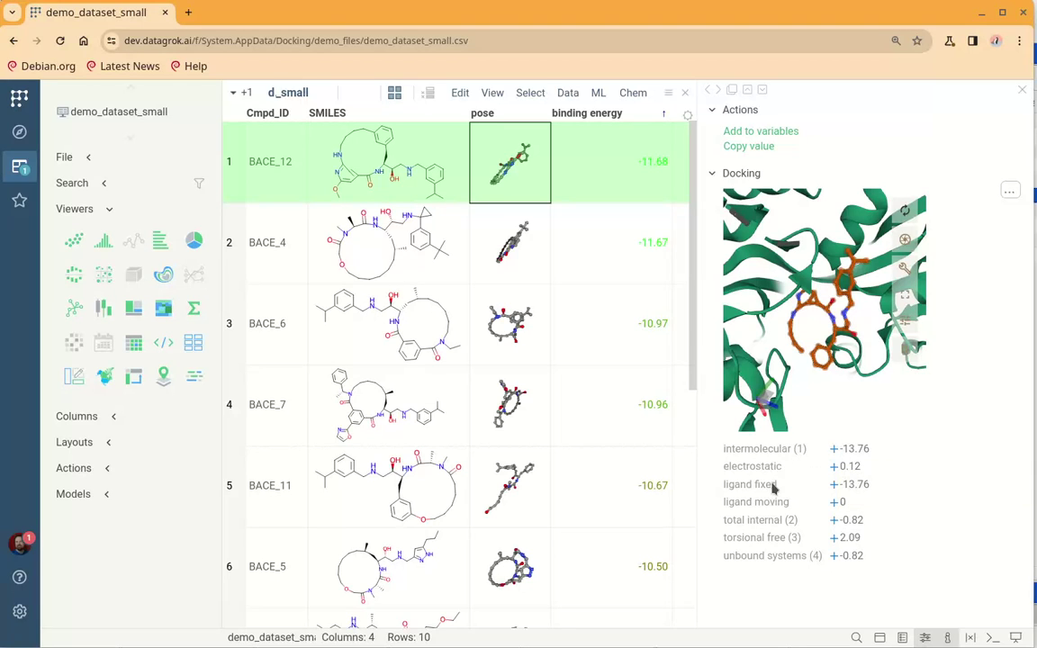
click(835, 457)
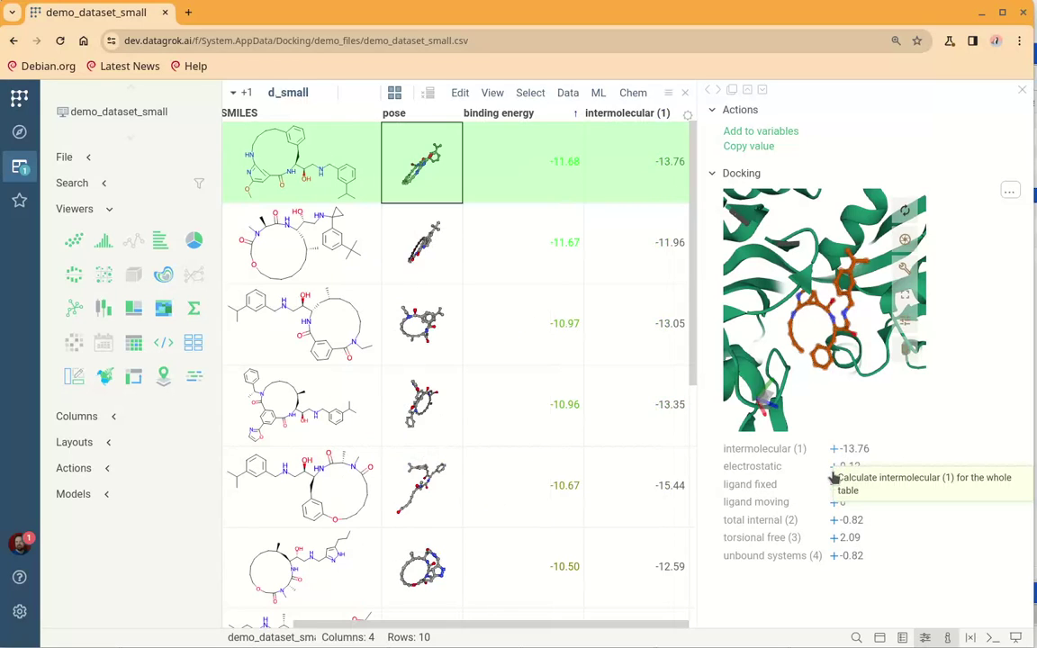
click(832, 468)
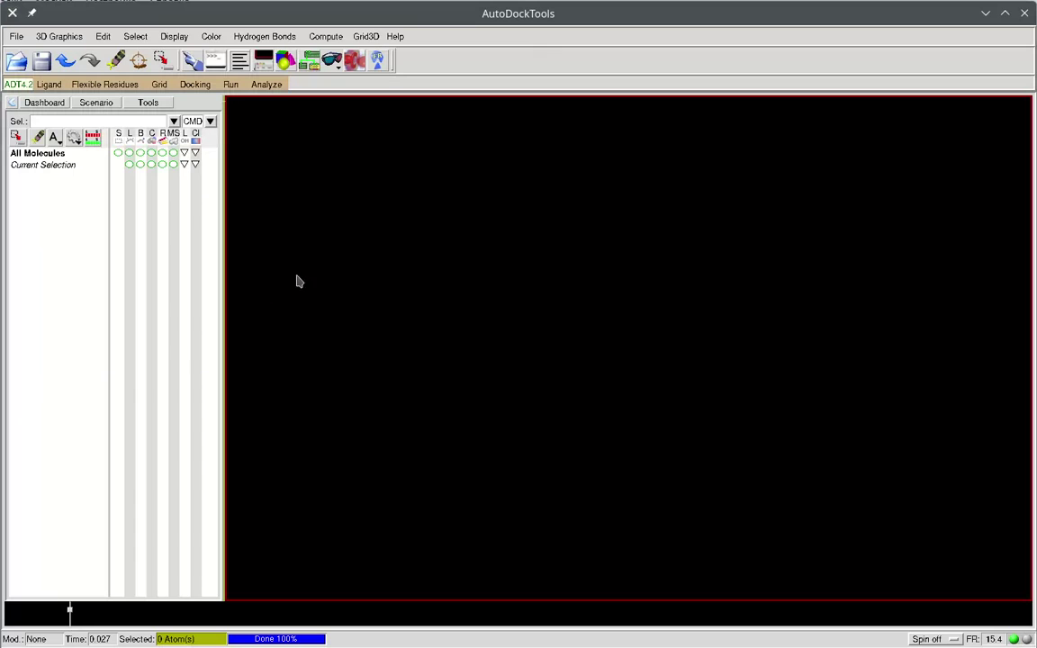
Read 1pbq.pdb into AutoDockTools and rotate it to separate the two protein lobes.
click(17, 38)
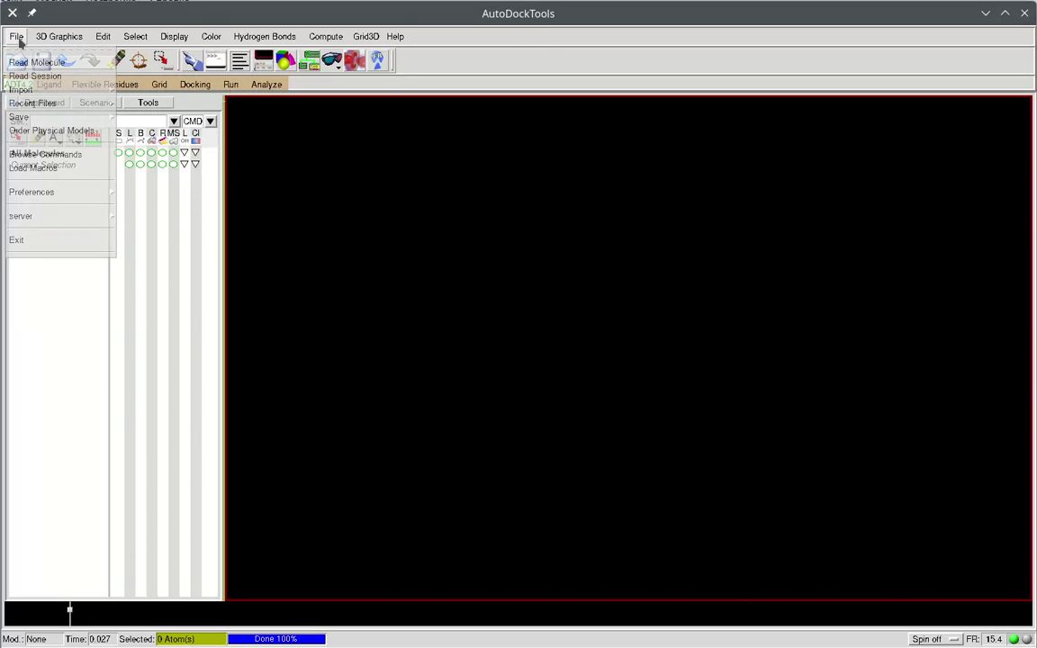
click(53, 64)
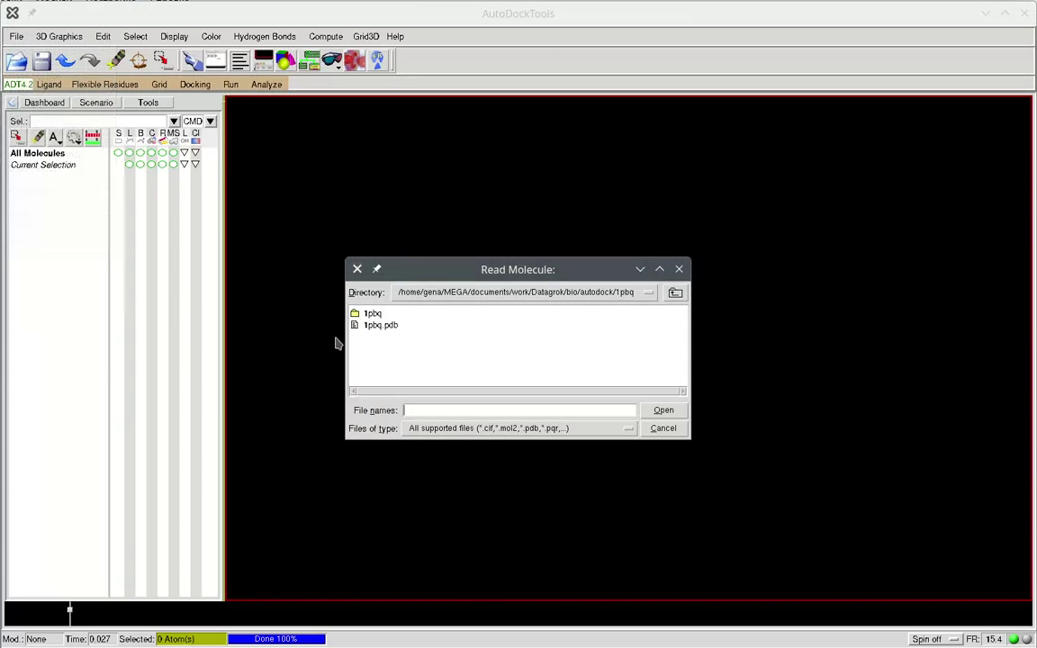
click(381, 325)
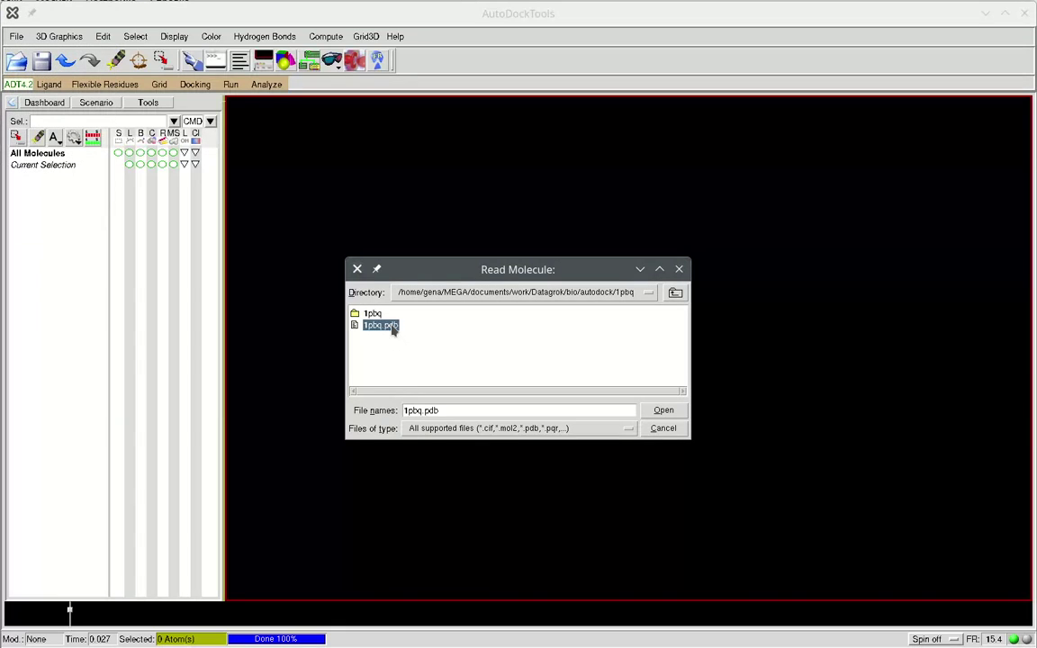
click(659, 412)
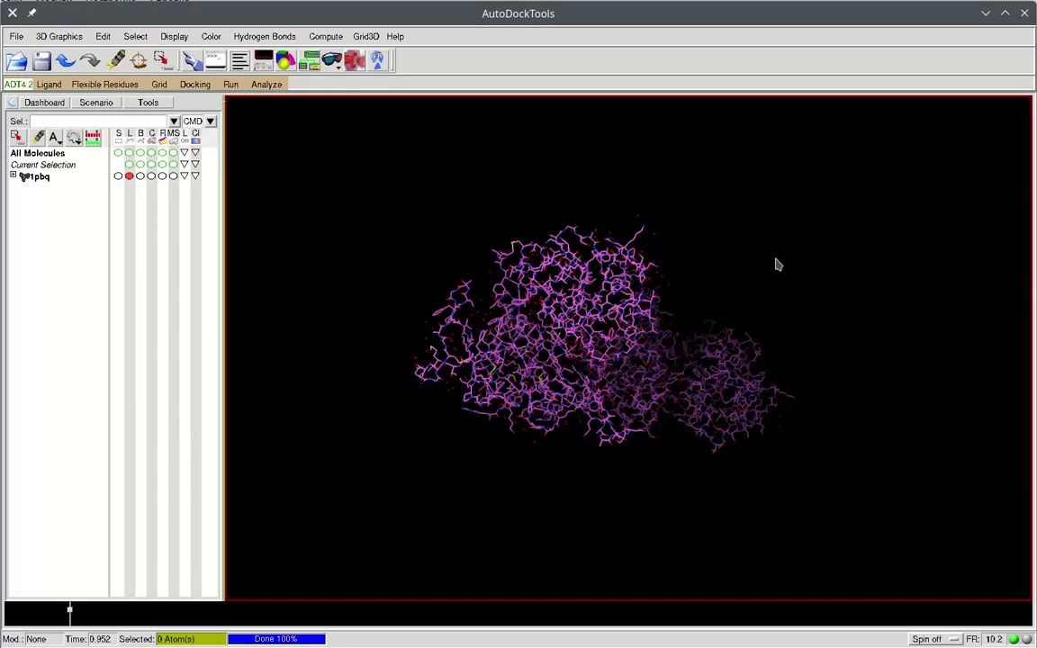
drag(718, 208, 410, 293)
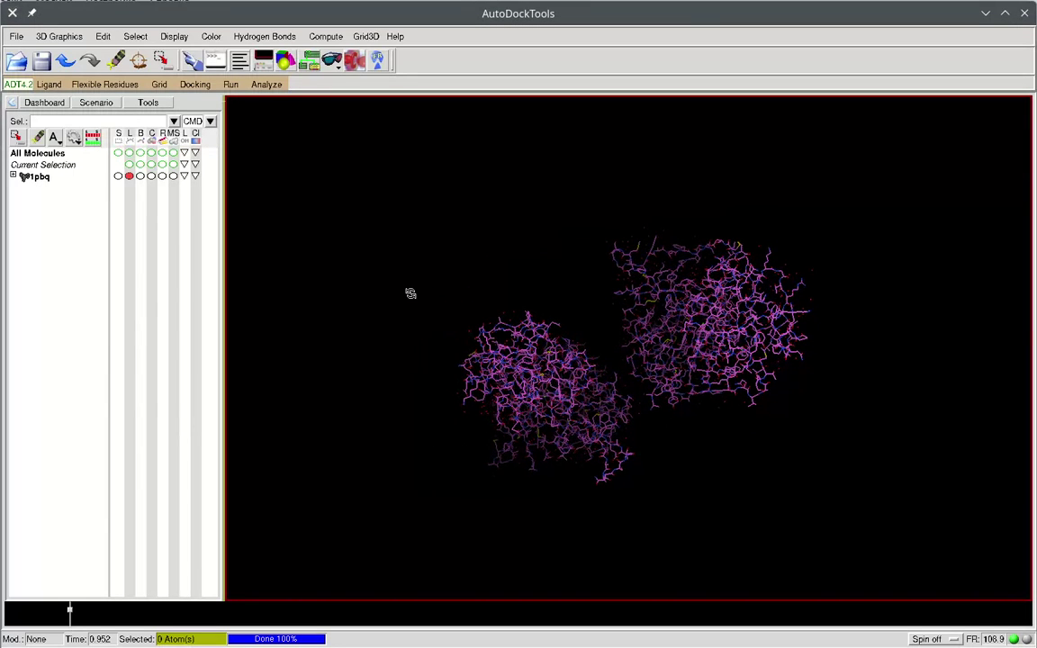
Delete the water molecules from 1pbq and expand it to list chains A and B.
click(104, 39)
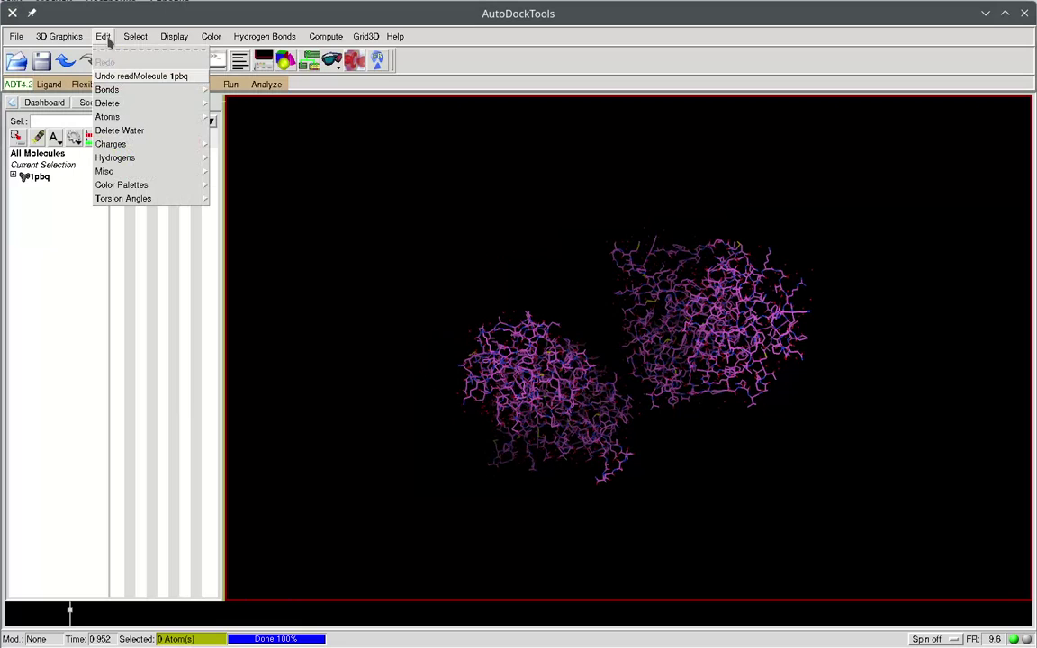
click(140, 133)
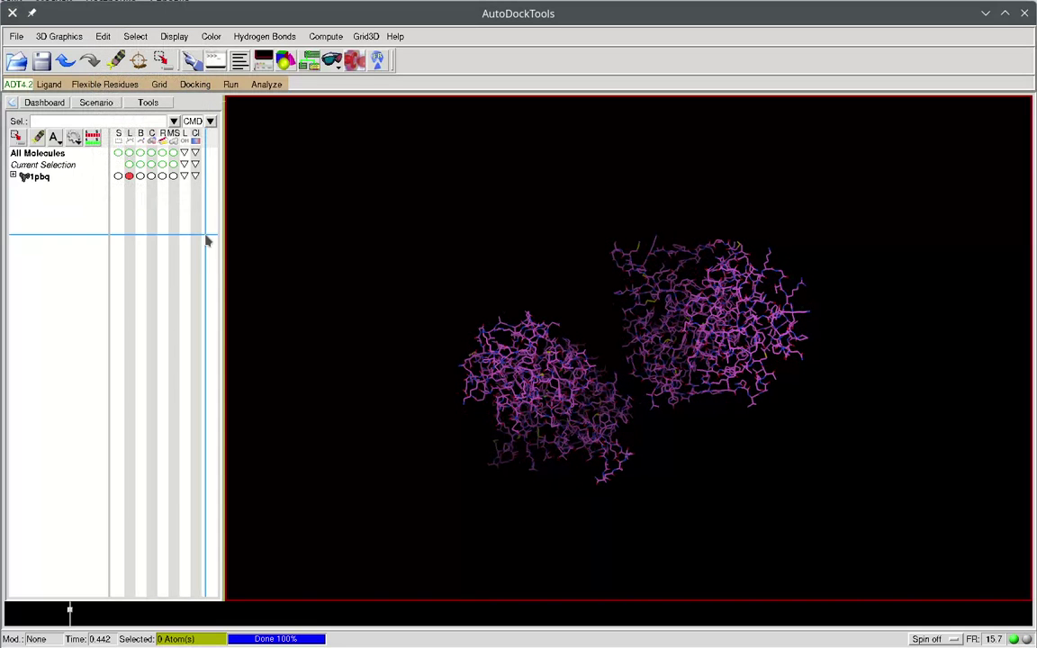
drag(548, 272, 378, 280)
click(13, 177)
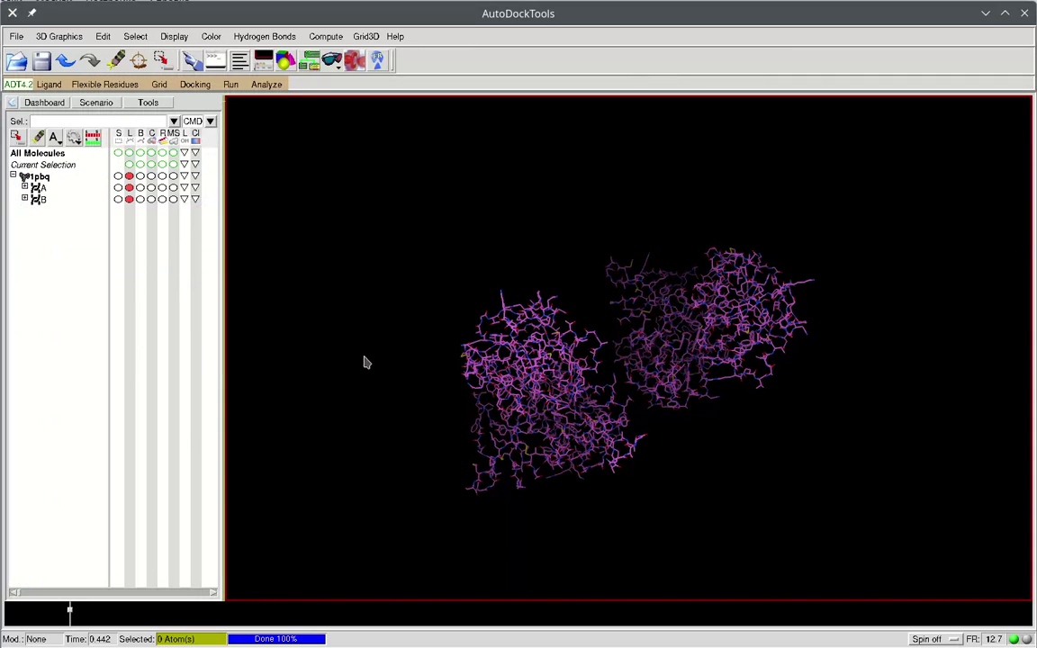
drag(342, 337, 335, 220)
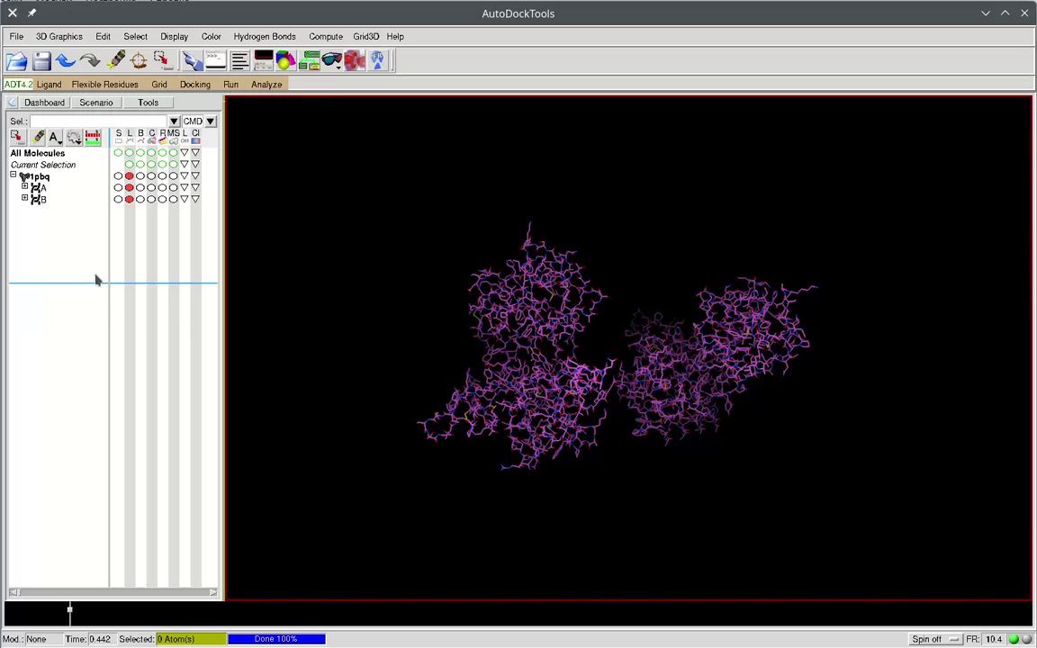
Select all chain B atoms and delete them, confirming the warning, so only chain A remains.
right_click(39, 200)
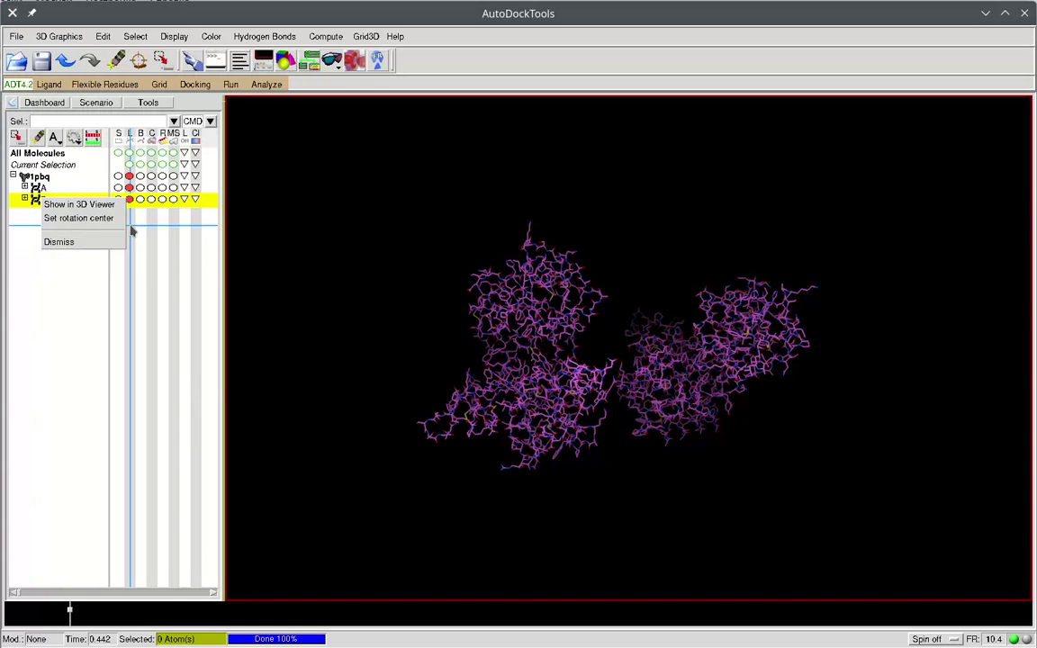
click(97, 236)
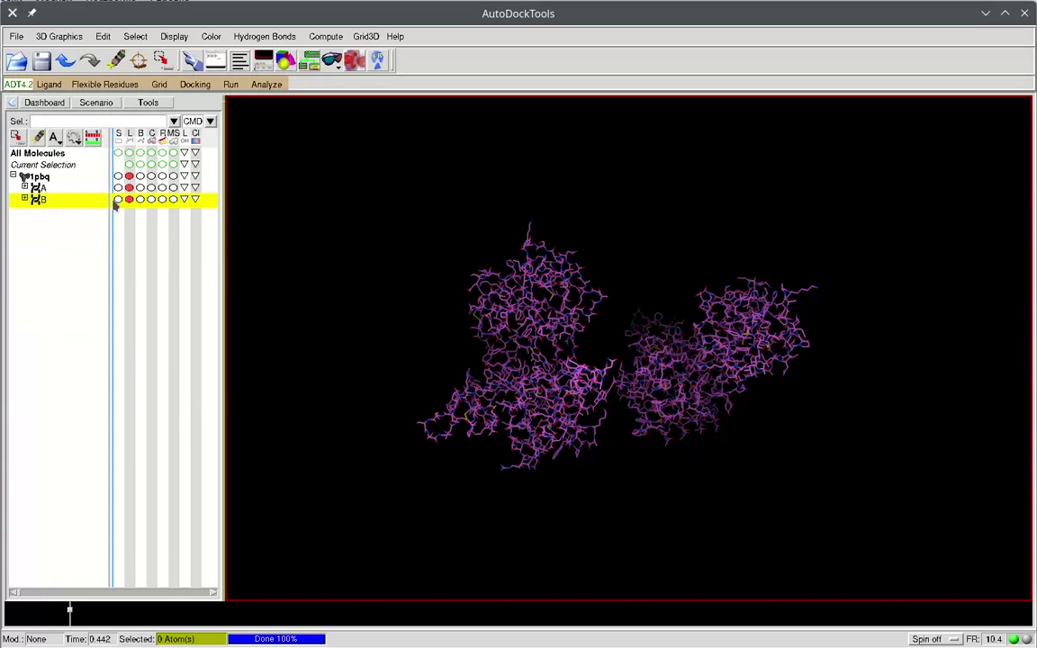
click(118, 199)
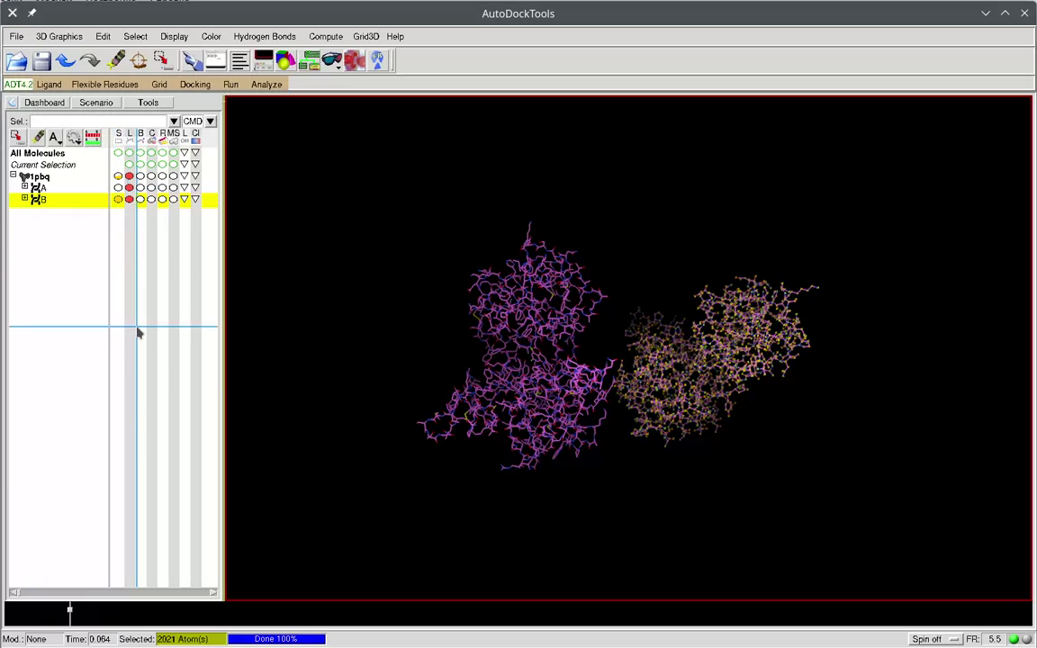
click(103, 36)
mouse_move(130, 102)
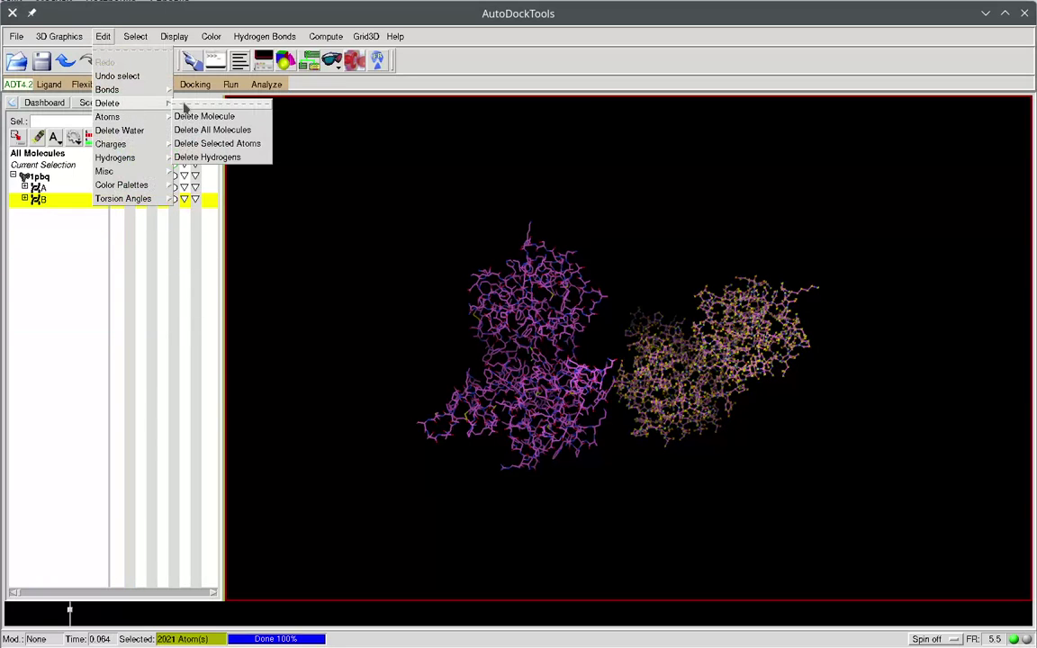
click(217, 144)
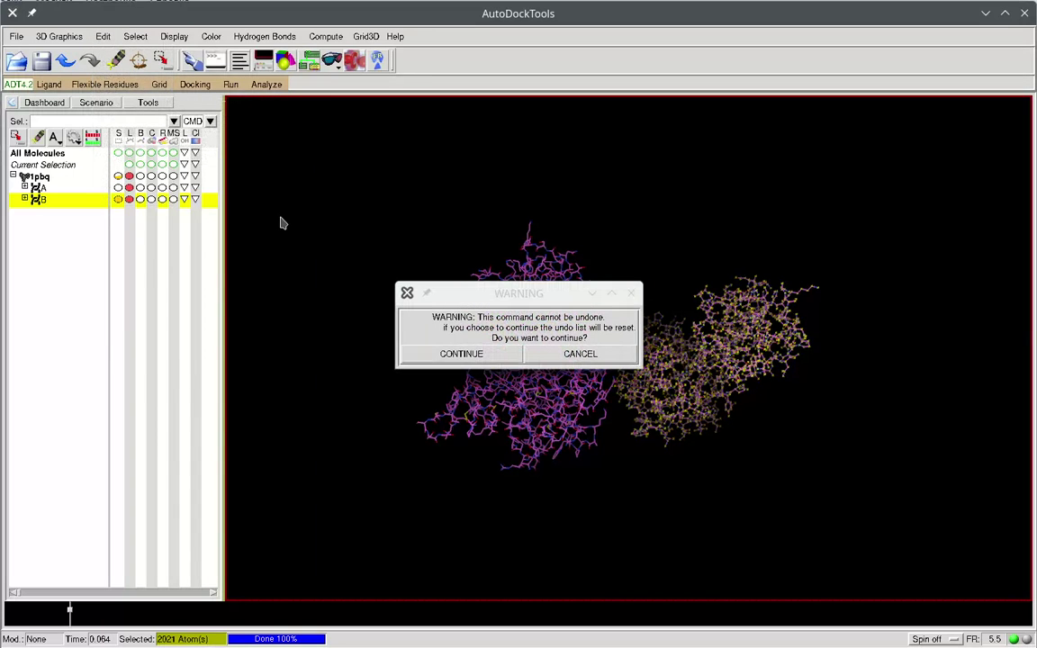
click(507, 358)
drag(422, 316, 537, 306)
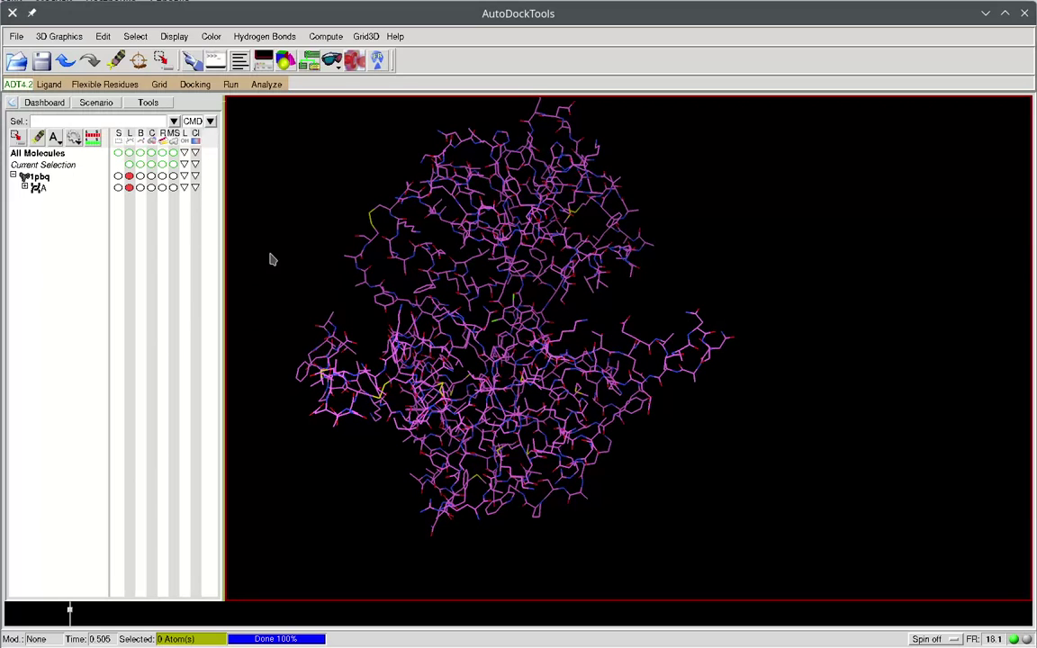
Expand chain A and select the DK11001 ligand residue.
click(25, 188)
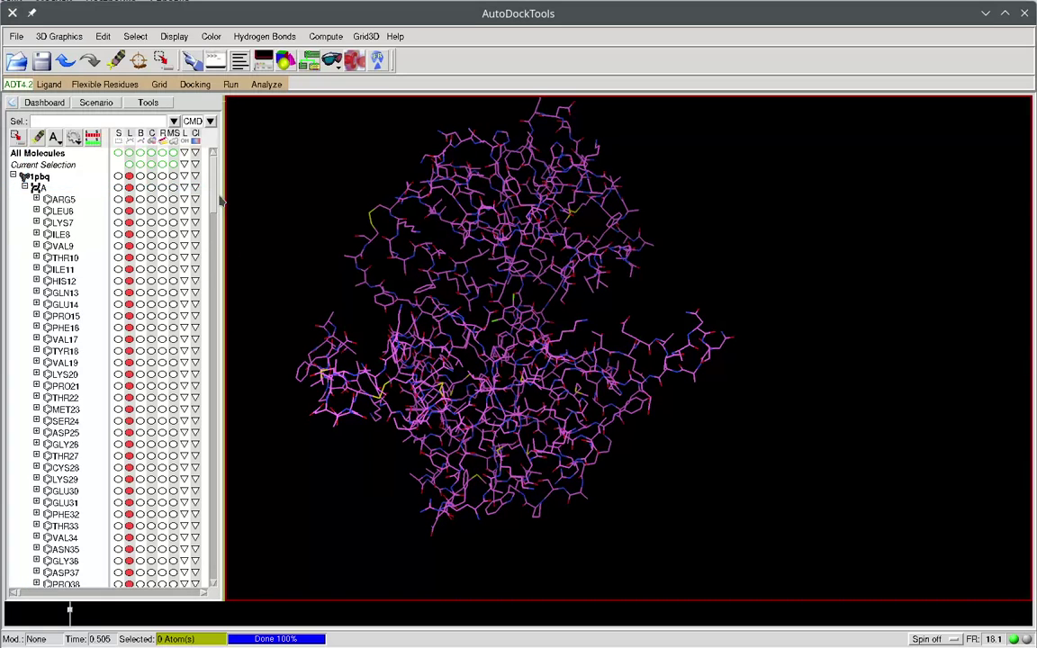
drag(214, 198, 213, 542)
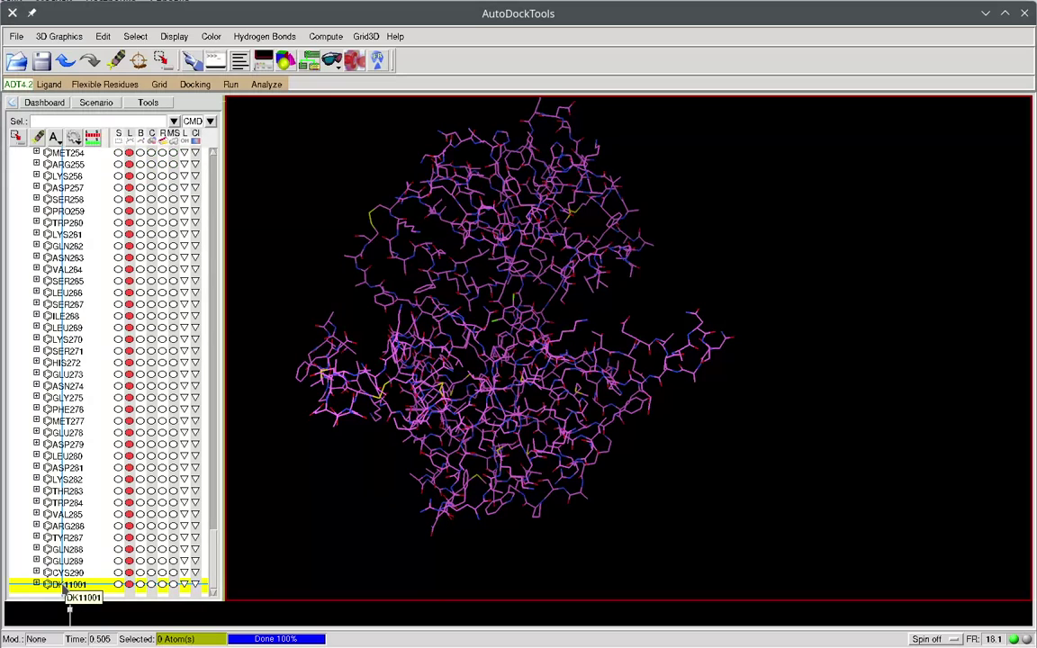
click(118, 585)
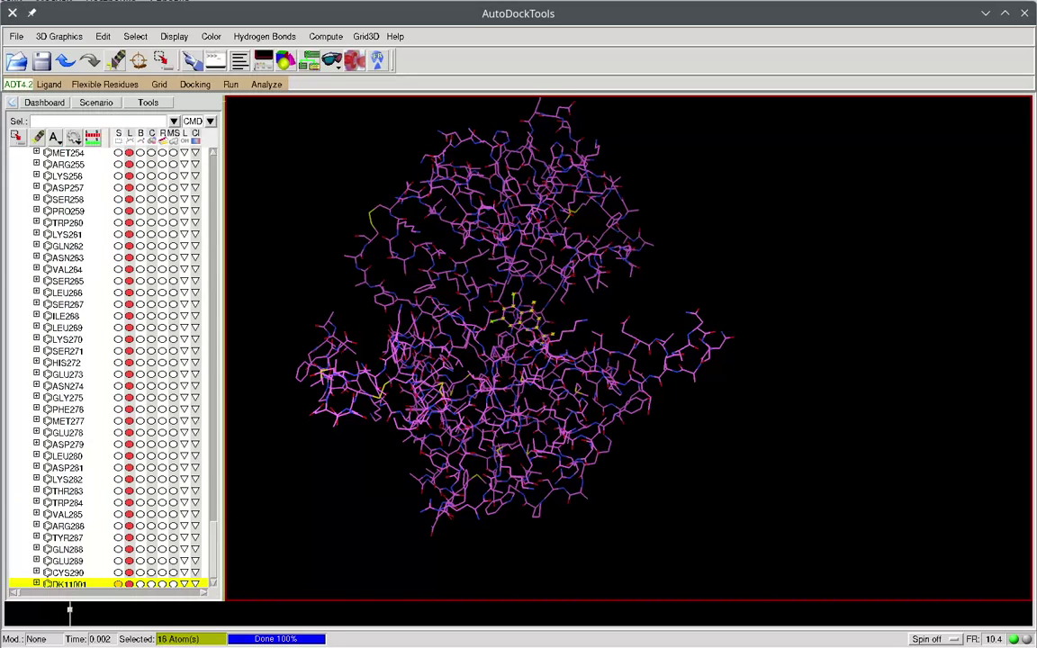
Delete the selected 16 DK11001 atoms with Delete Selected Atoms and confirm.
click(102, 36)
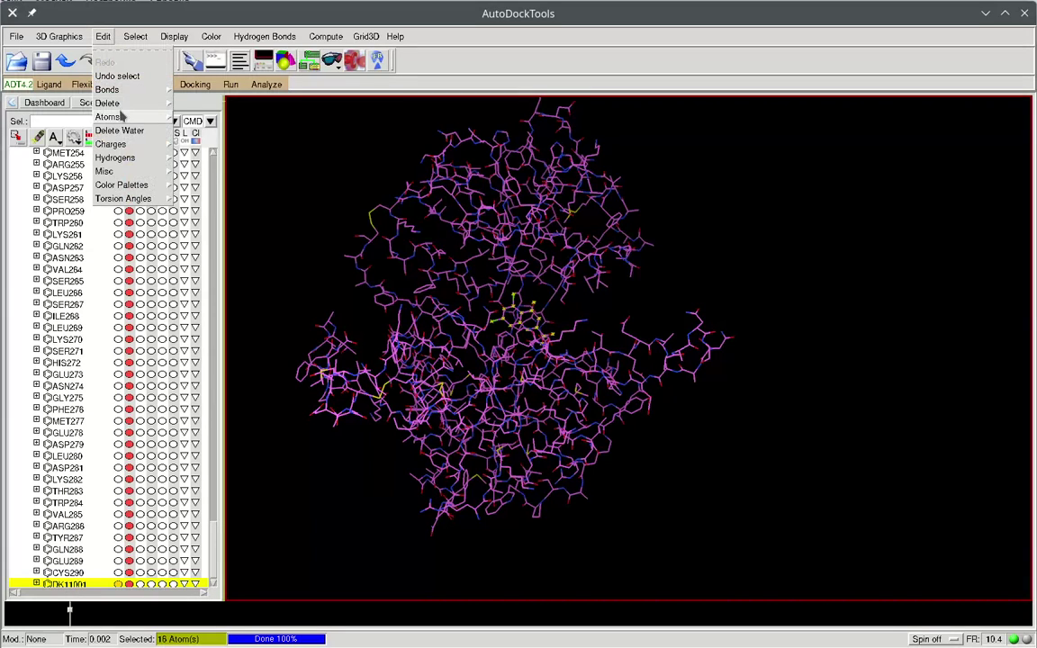
mouse_move(117, 102)
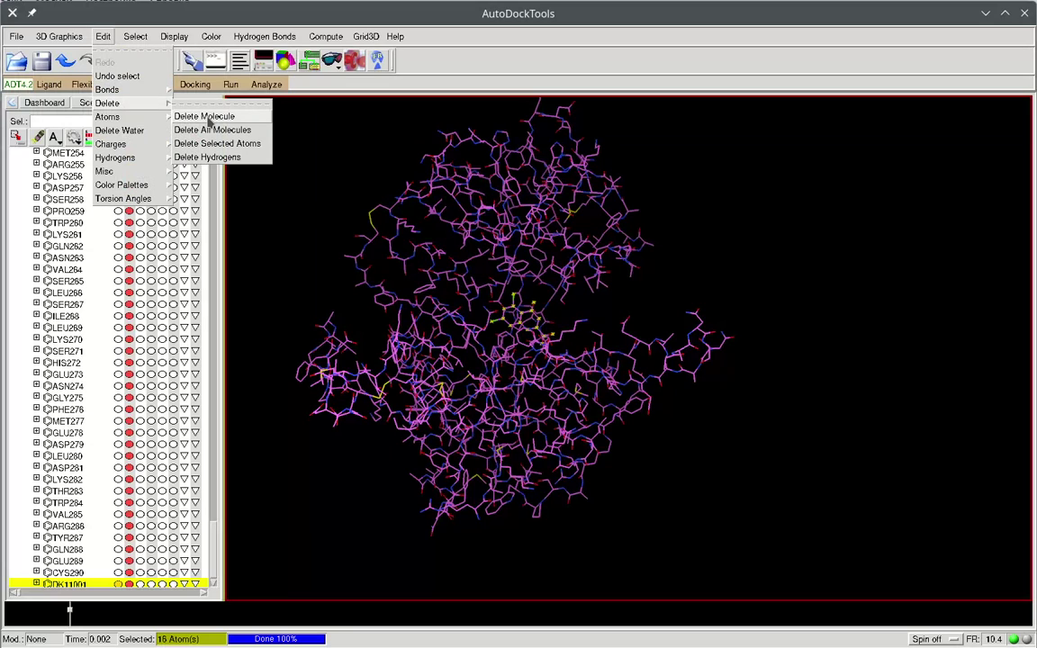
click(208, 119)
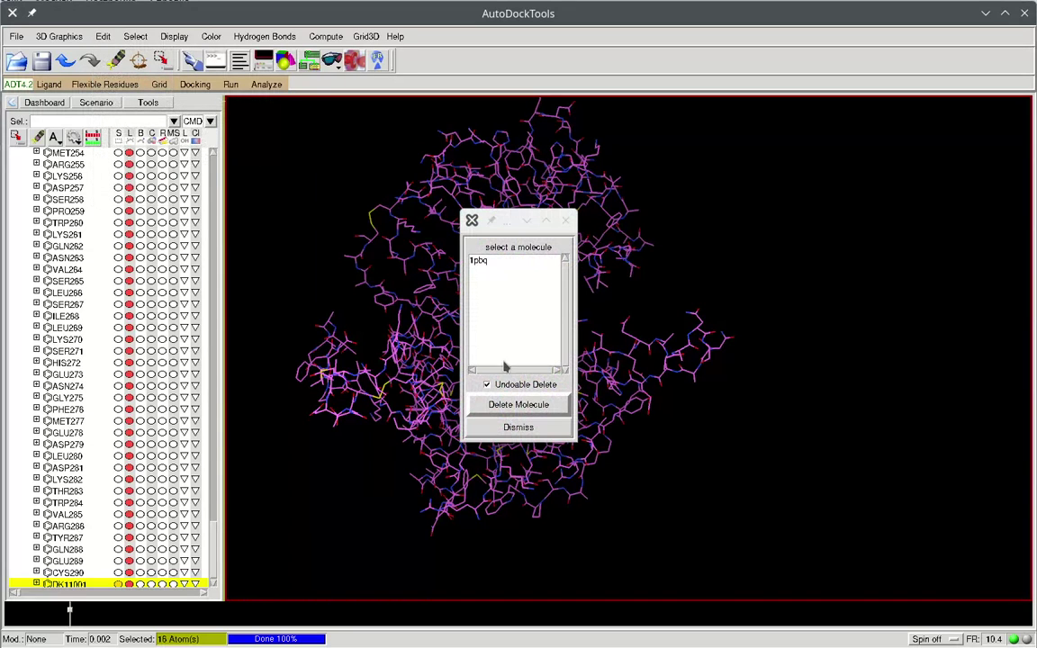
click(509, 430)
click(104, 36)
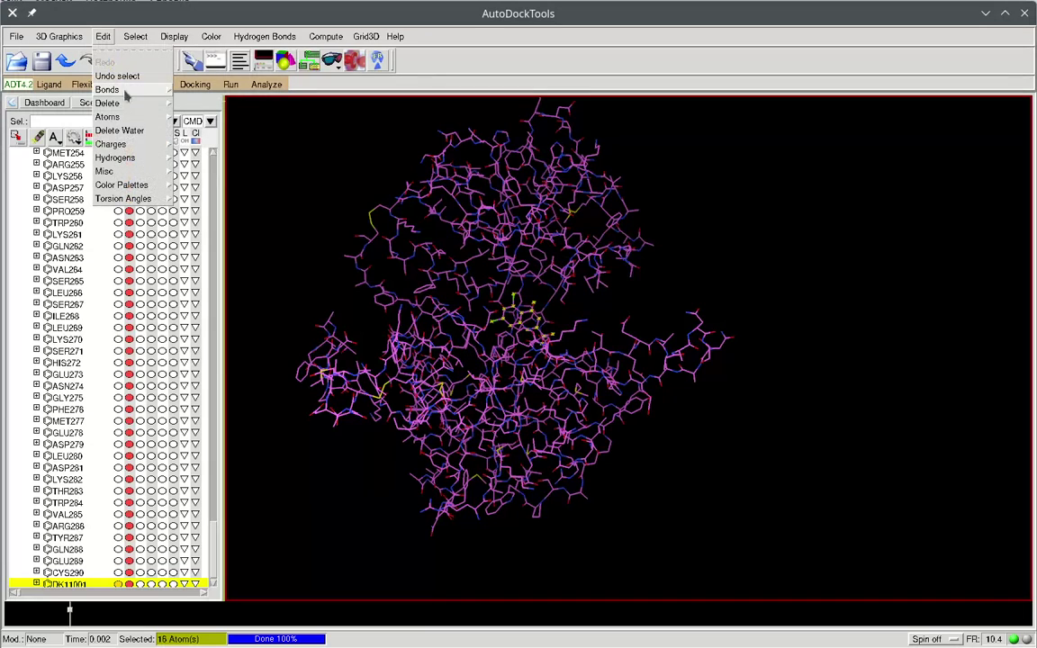
mouse_move(134, 106)
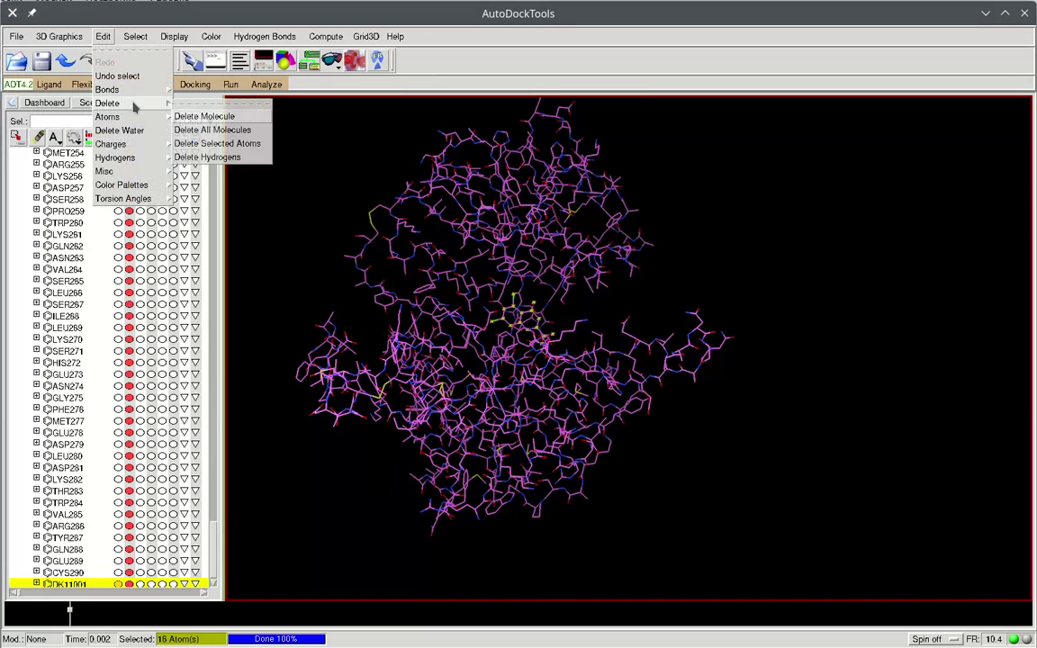
click(217, 144)
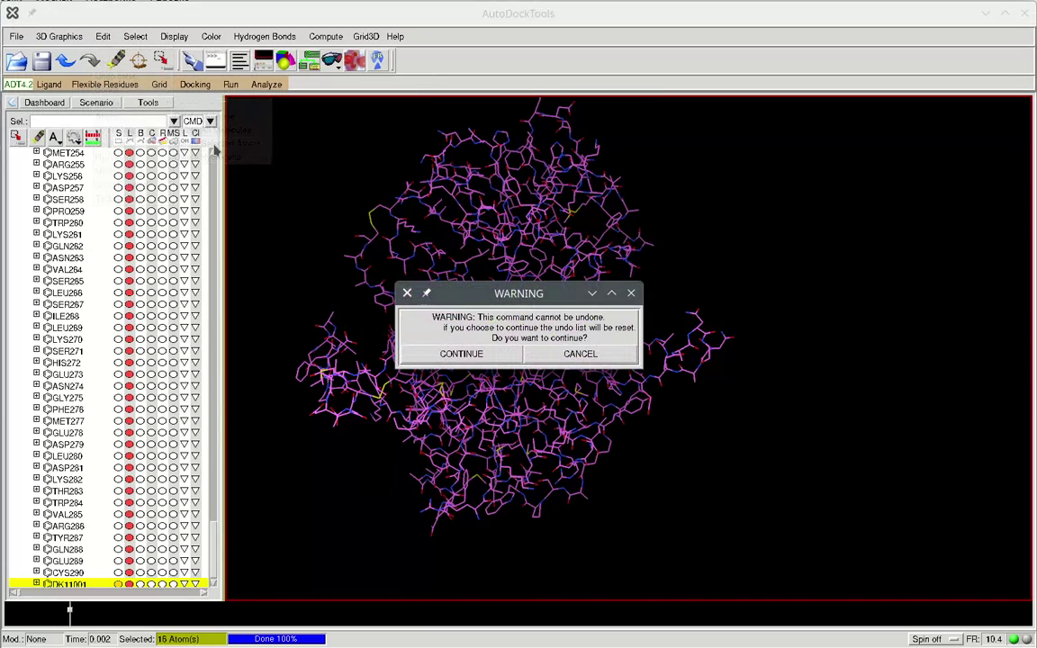
click(482, 356)
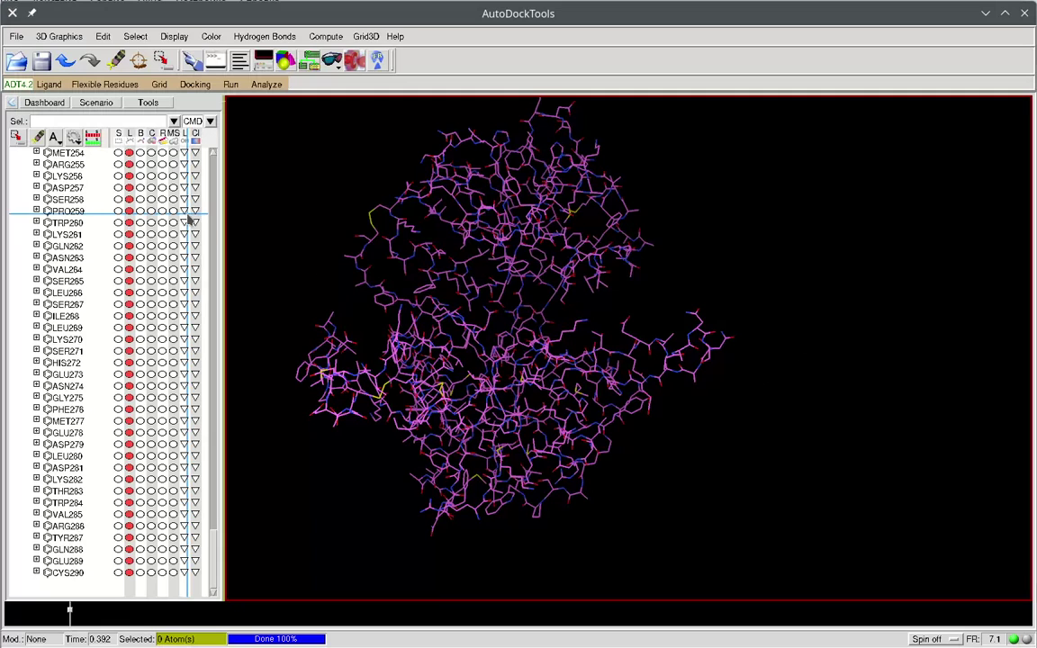
Choose 1pbq as the AutoDock4 macromolecule, accept the non-bonded warning, and save its PDBQT.
click(160, 85)
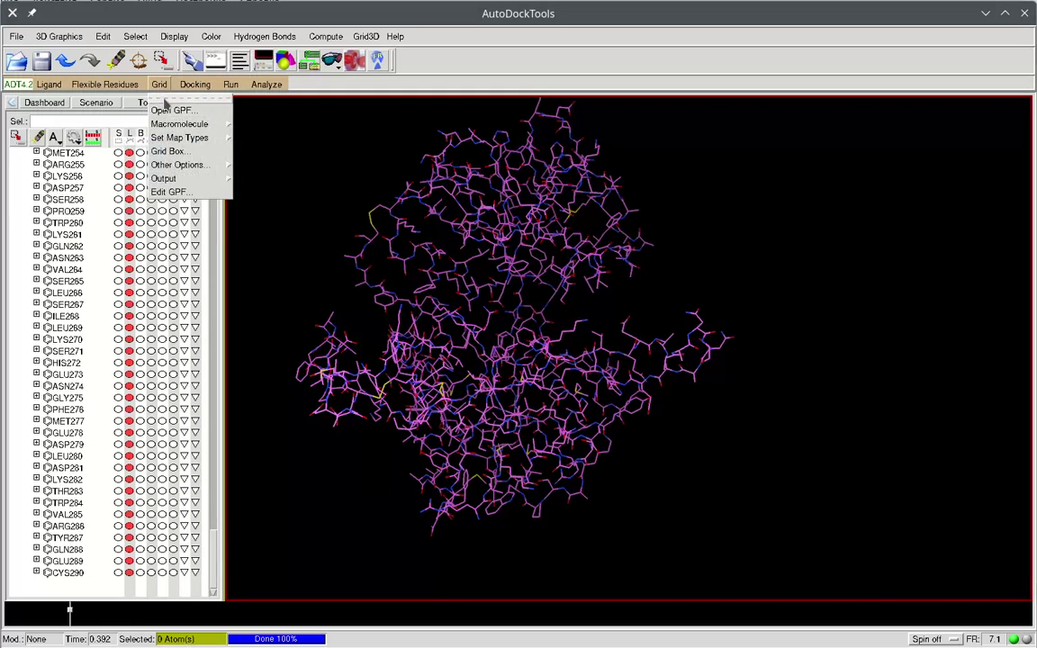
mouse_move(184, 129)
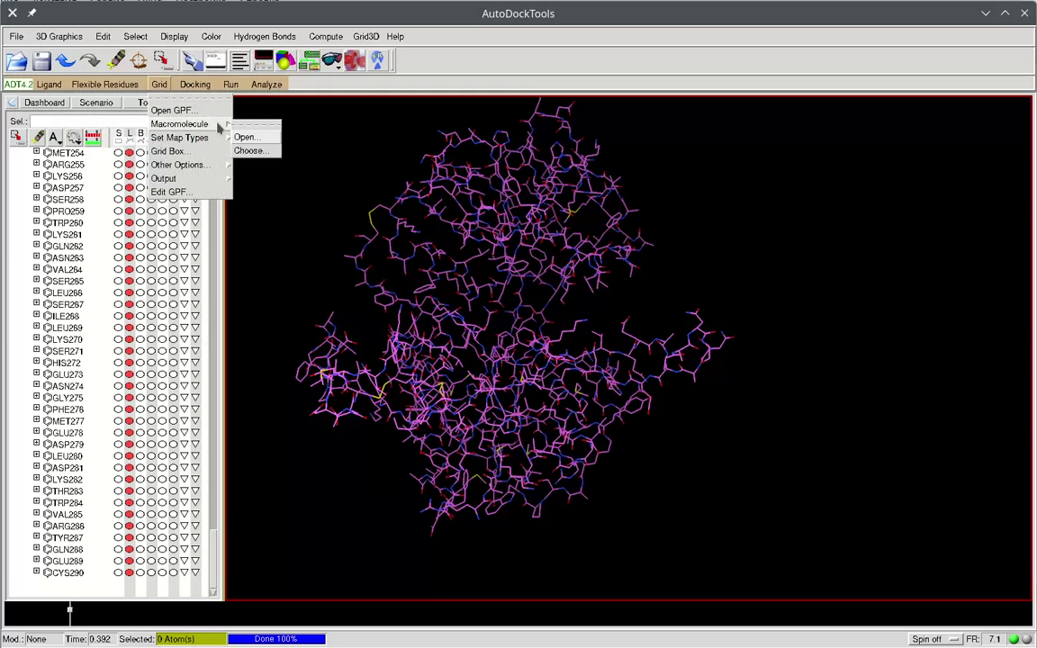
click(259, 152)
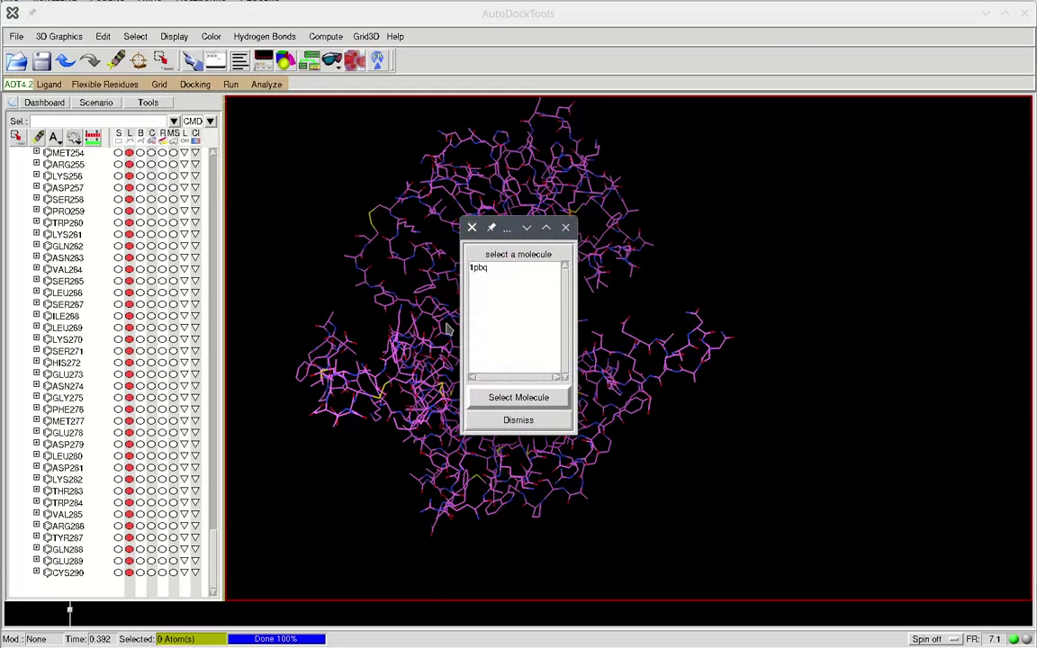
click(480, 272)
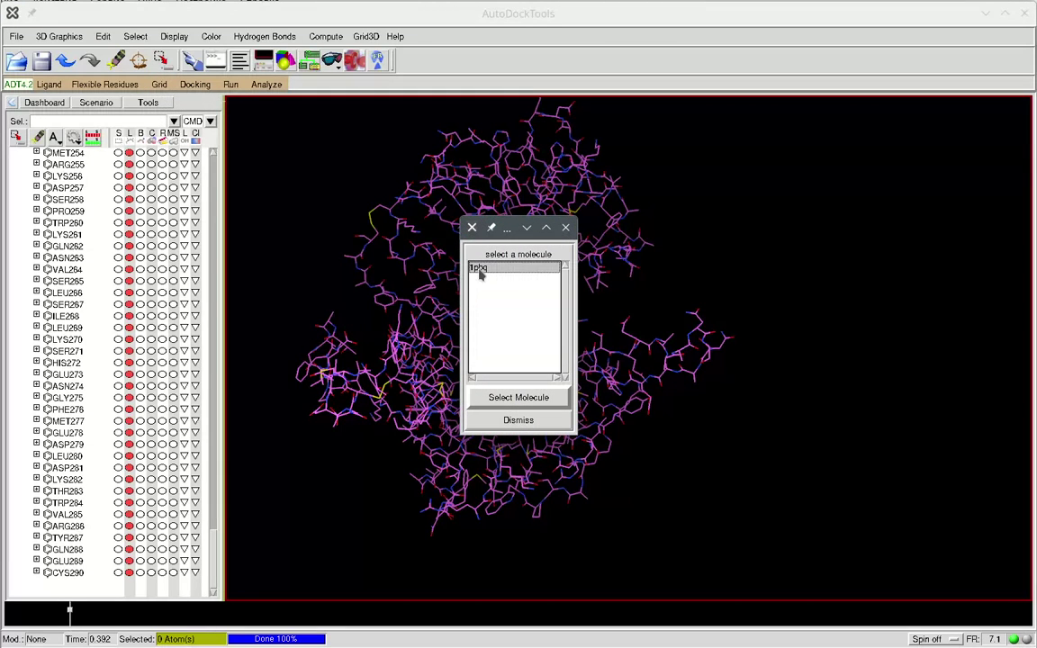
click(516, 400)
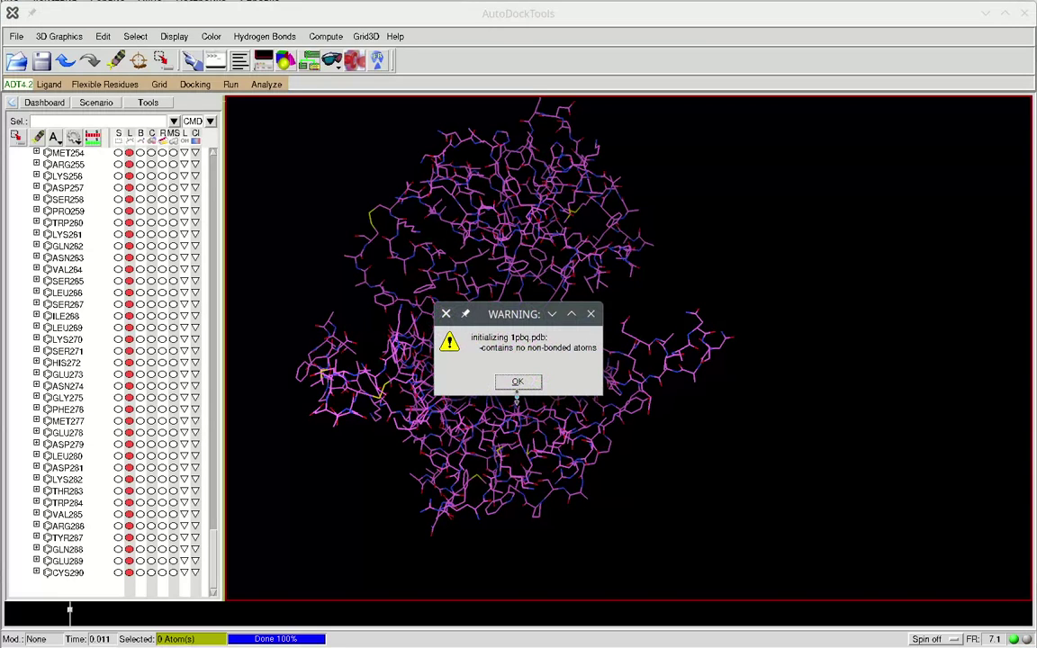
click(518, 383)
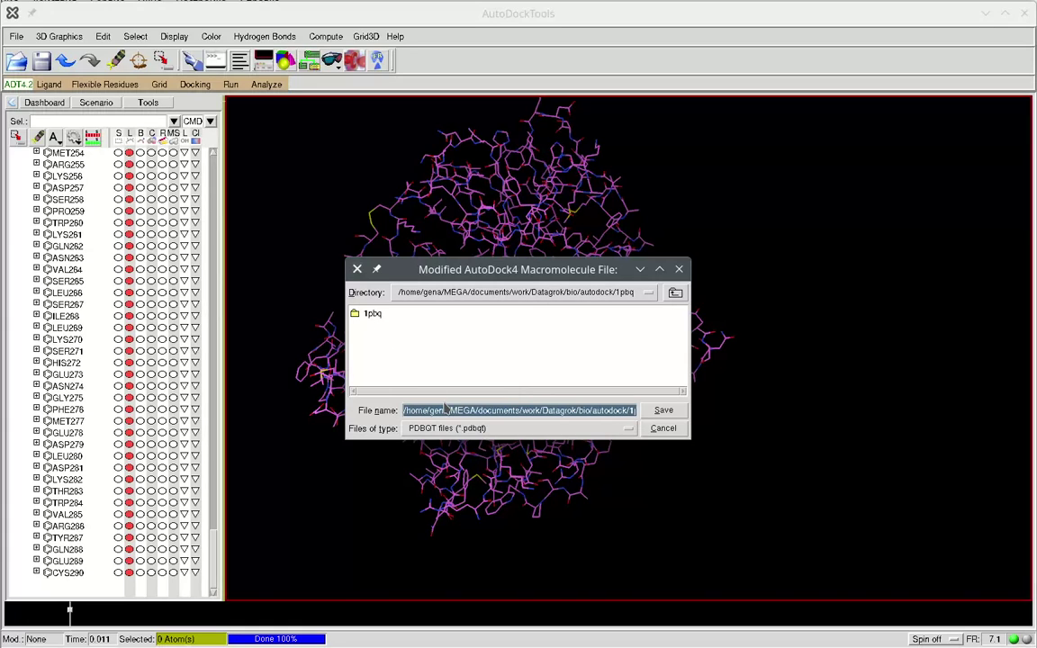
click(662, 412)
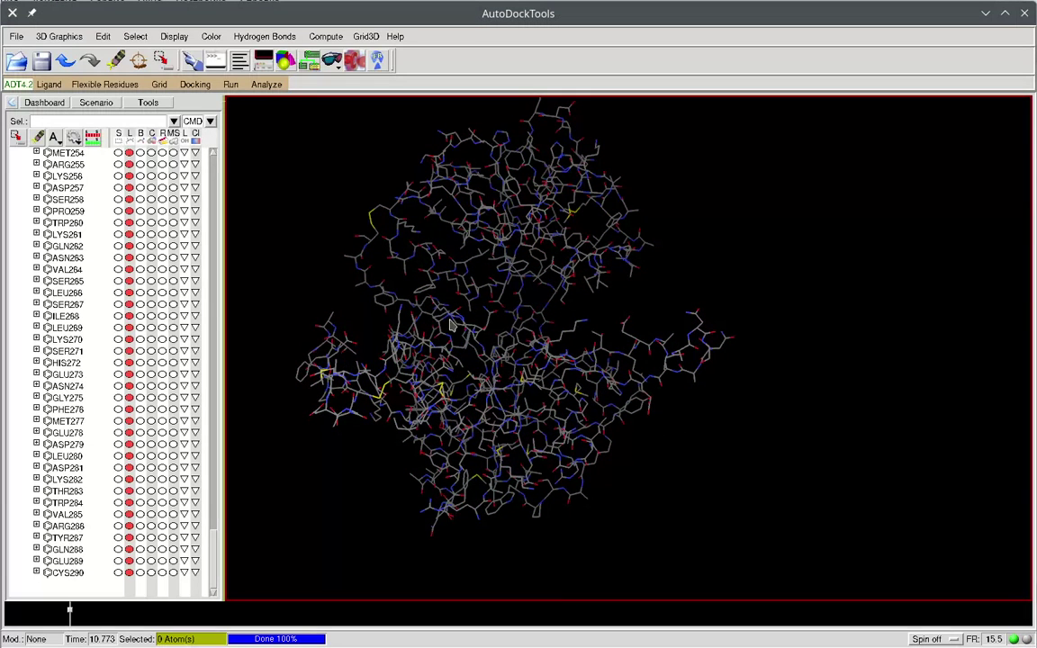
Open the grid box and set it to 120×124×110 points at 0.375 Å spacing.
click(159, 85)
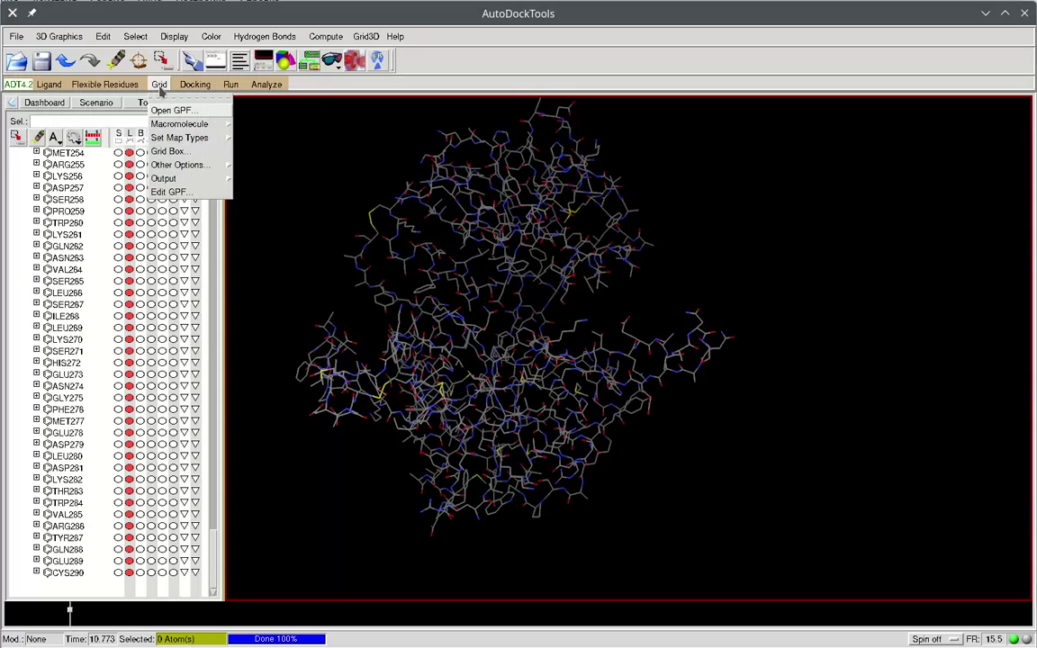
click(163, 153)
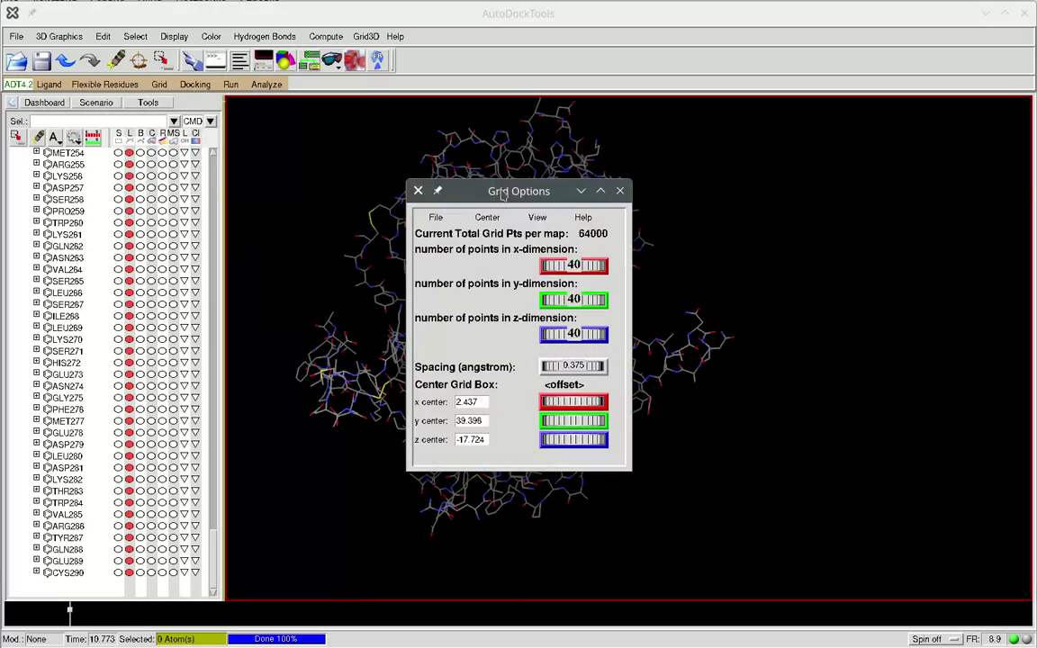
drag(507, 185, 876, 153)
drag(393, 291, 468, 299)
drag(931, 231, 1019, 231)
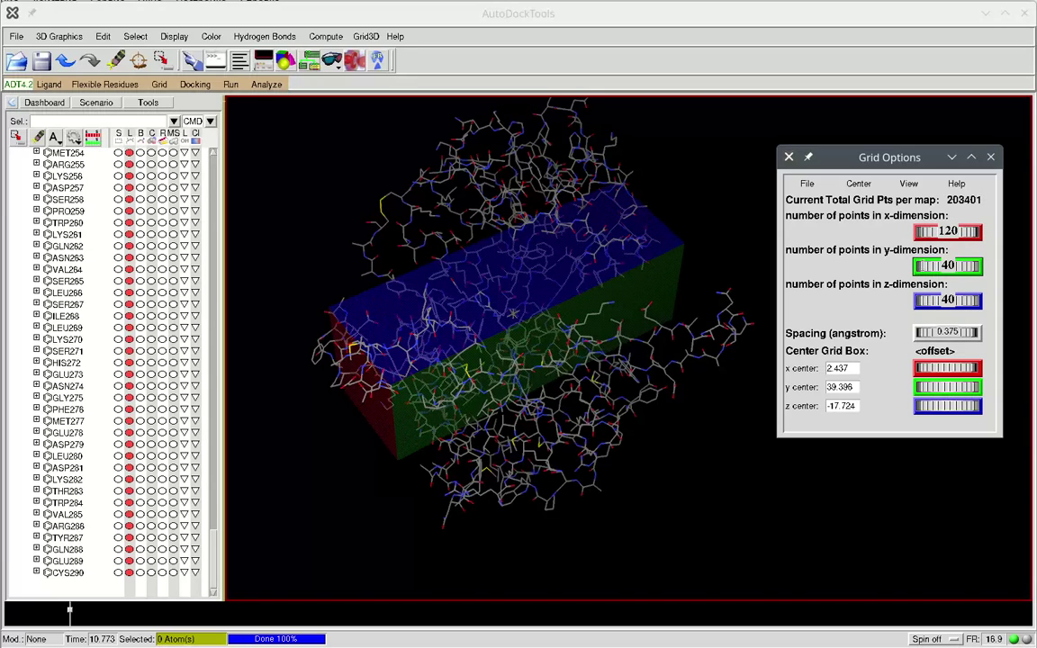
drag(936, 265, 974, 266)
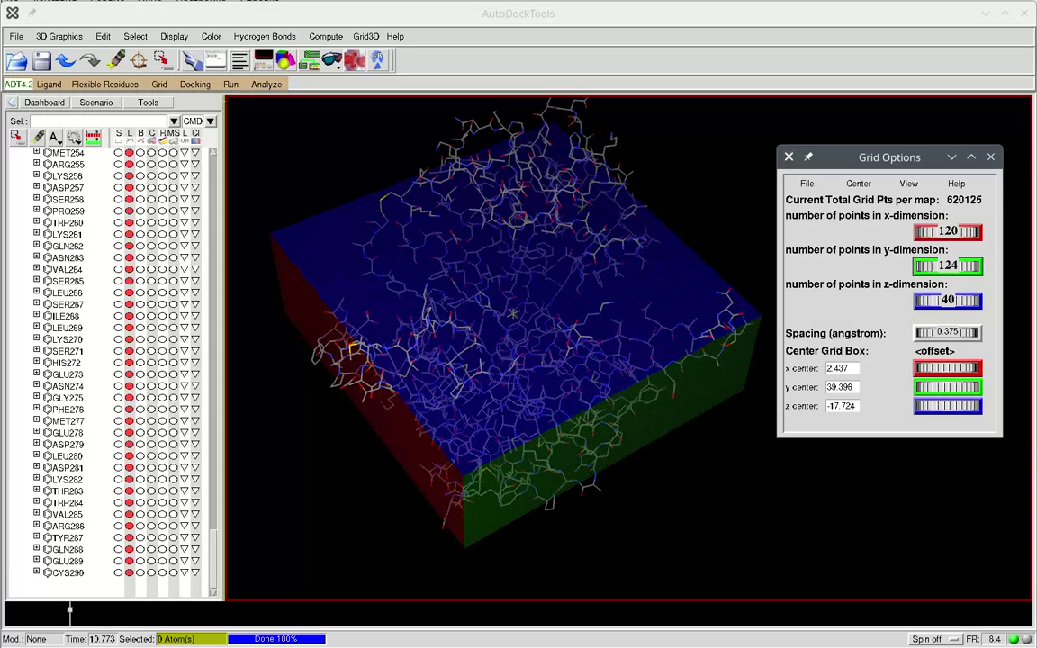
mouse_move(920, 301)
mouse_down()
mouse_move(936, 307)
mouse_move(930, 301)
mouse_up()
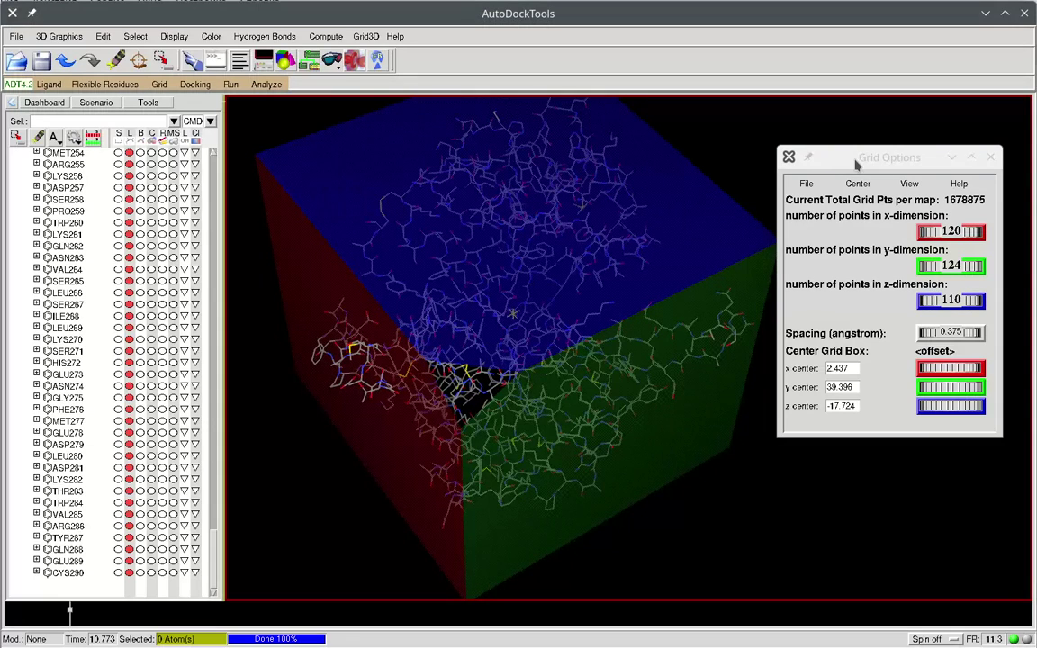
Close Grid Options, saving the box centred at 2.437, 39.396, -17.724.
drag(780, 153, 744, 128)
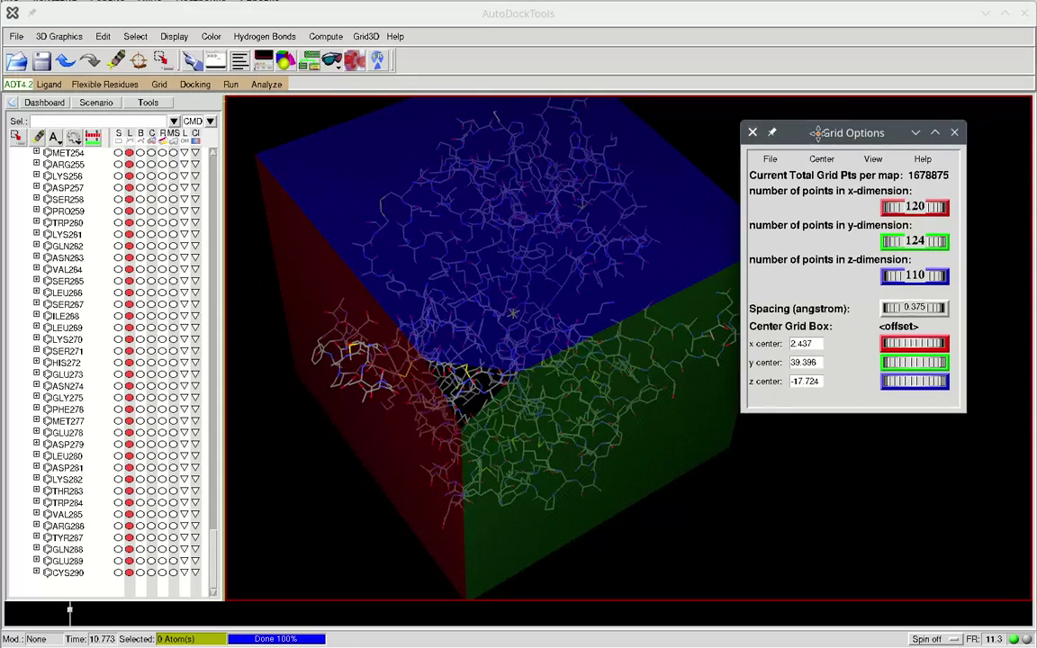
click(771, 162)
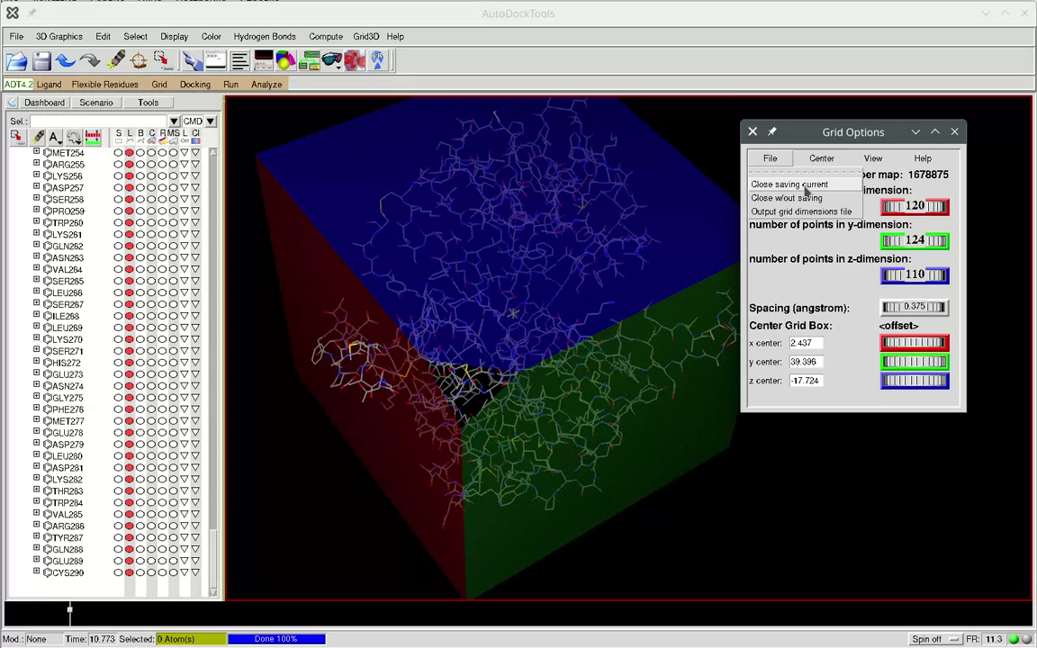
click(807, 185)
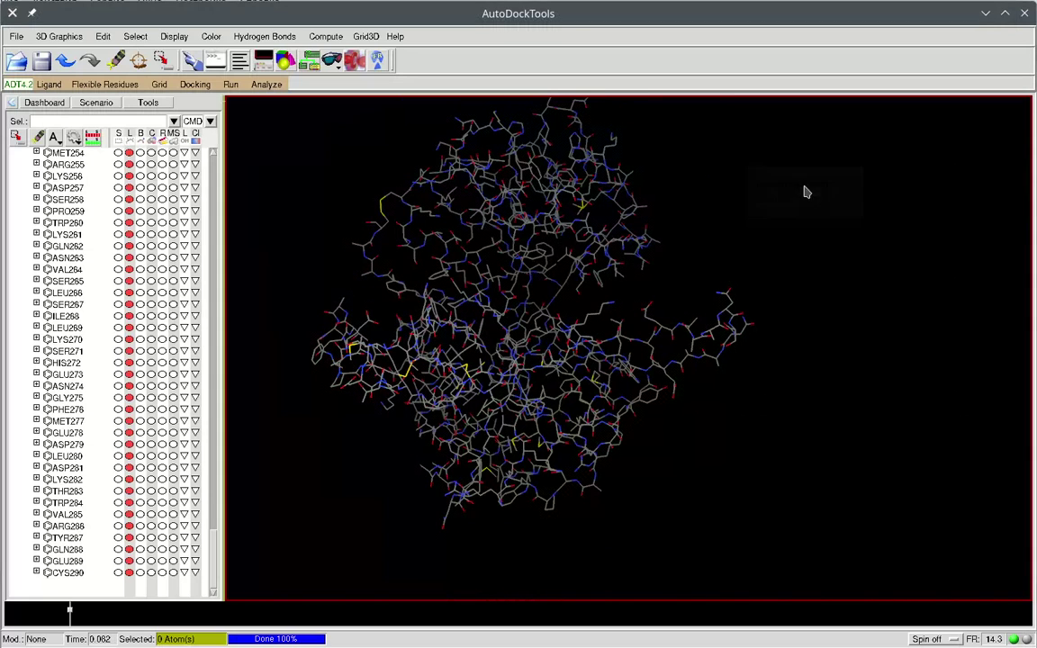
Append Cl to the map types directly, giving A C HD N NA OA SA Cl.
click(158, 85)
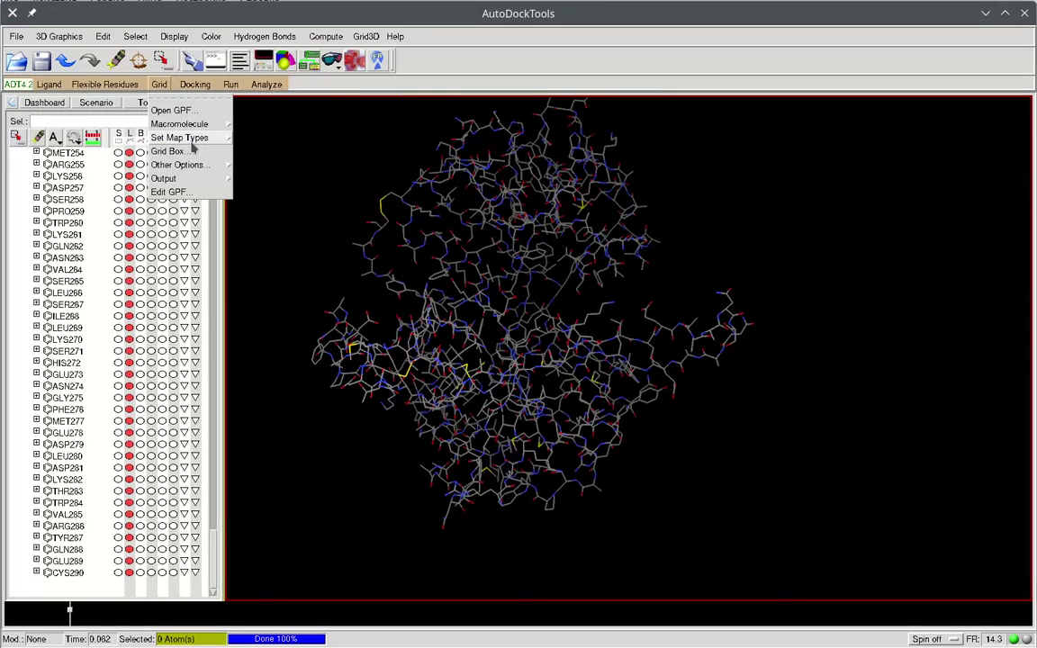
mouse_move(198, 139)
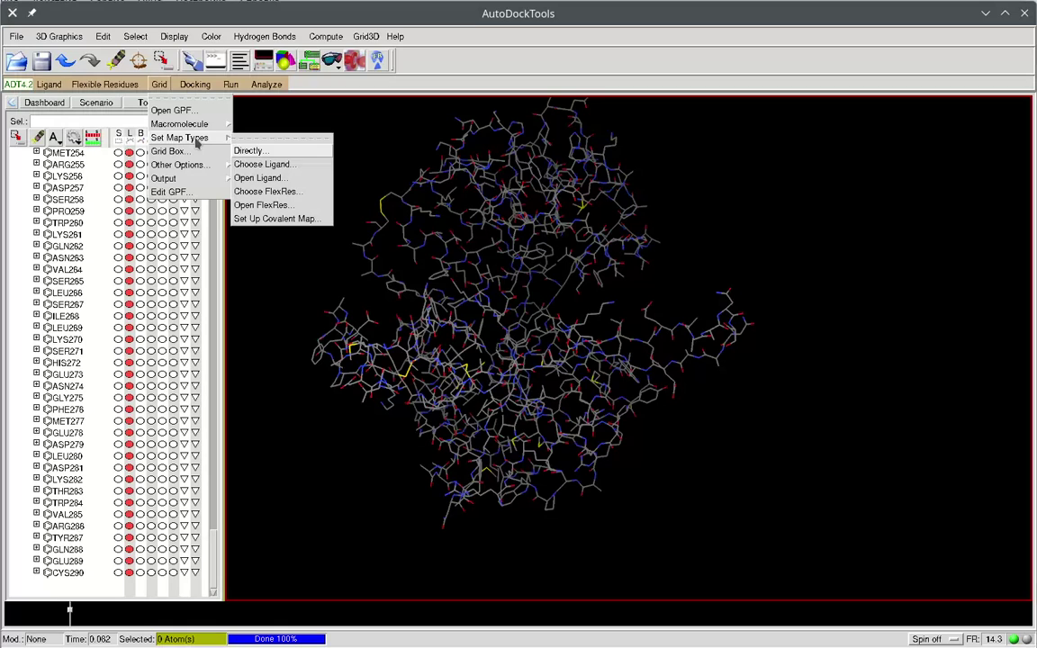
click(266, 155)
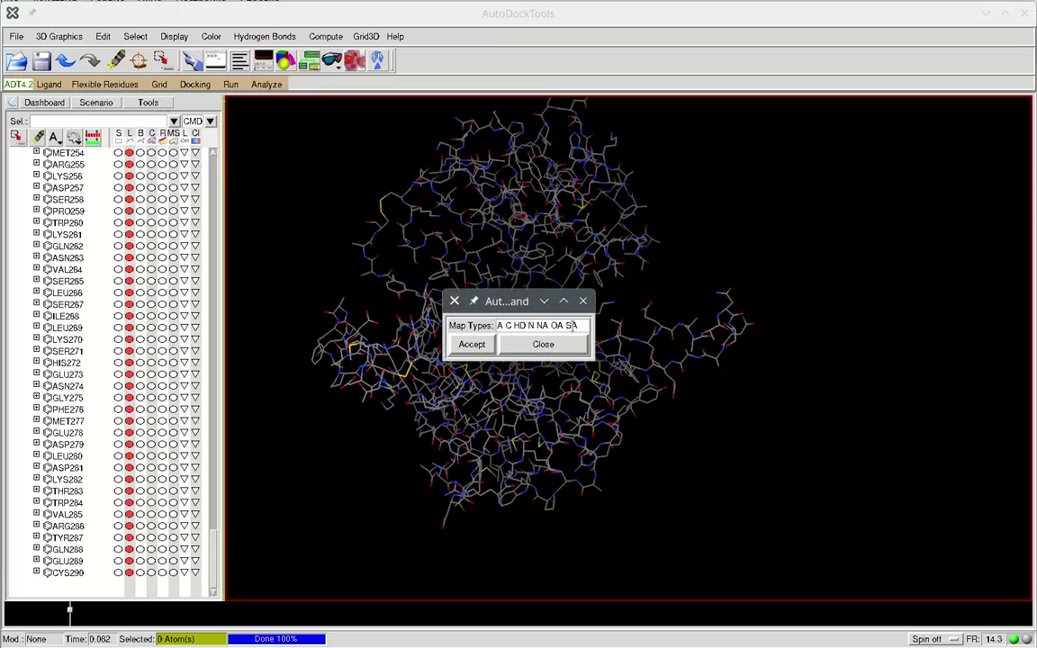
click(618, 357)
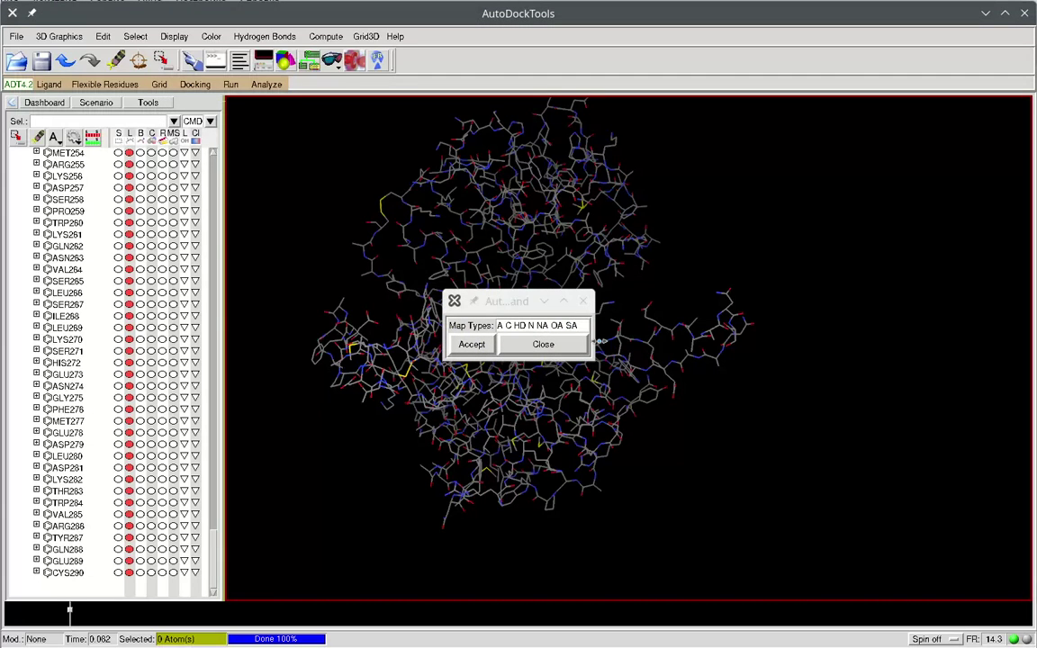
click(579, 328)
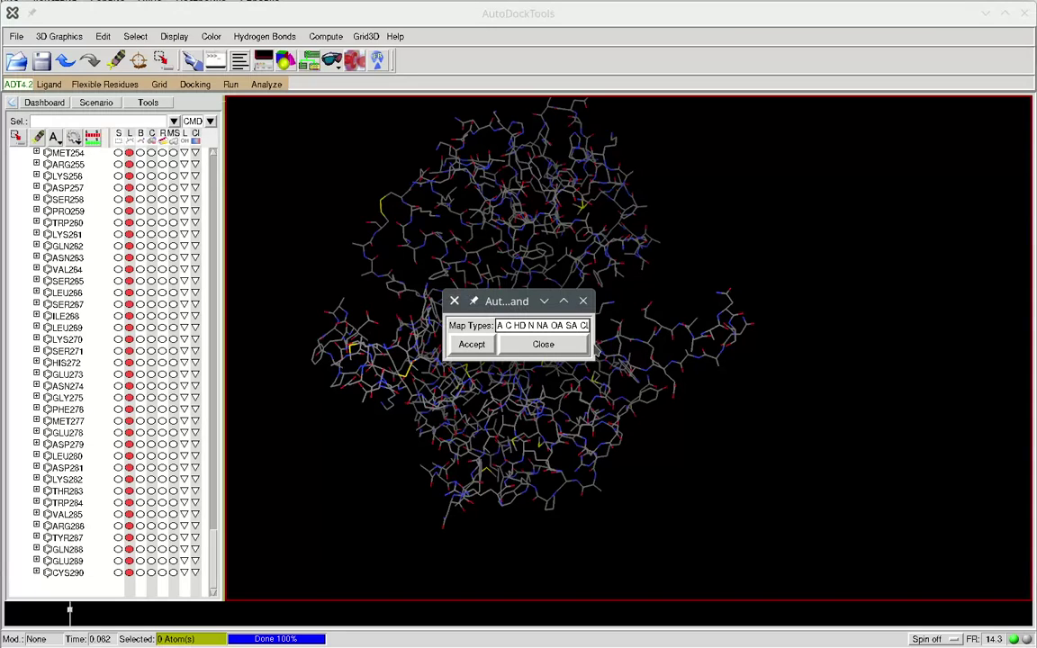
click(595, 350)
click(455, 301)
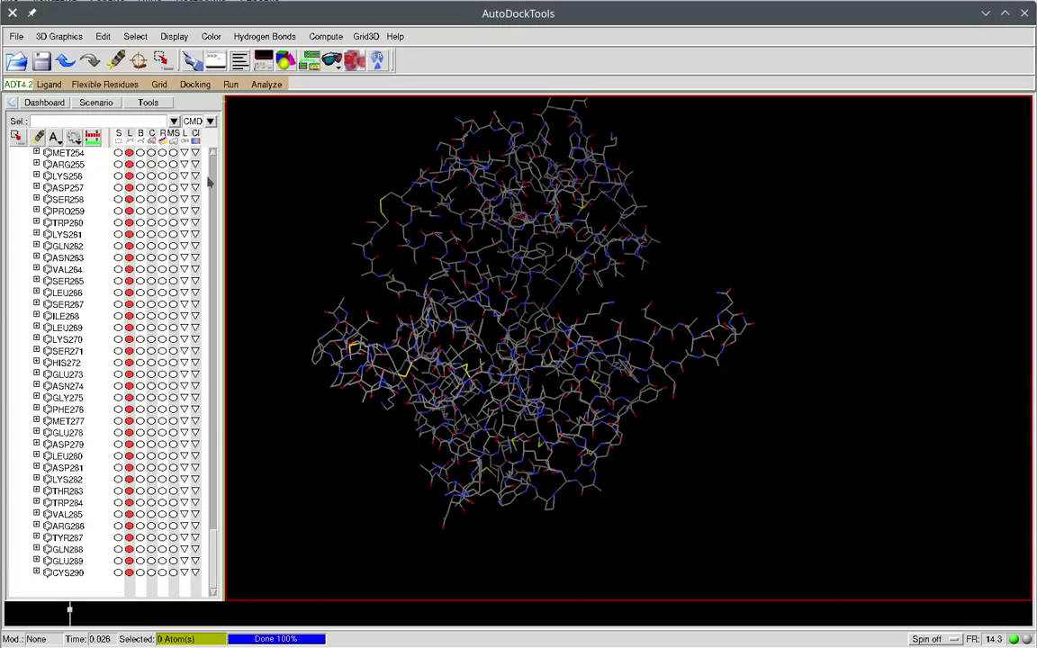
Save the grid parameter file as 1pbq.gpf in the 1pbq working folder.
click(164, 88)
mouse_move(169, 178)
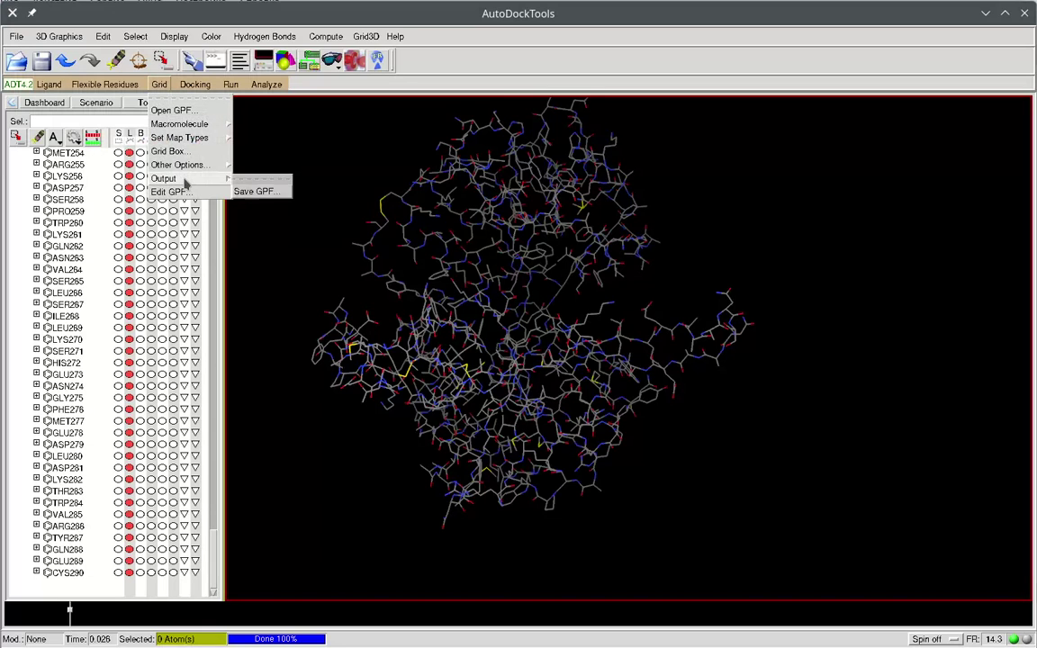
click(265, 197)
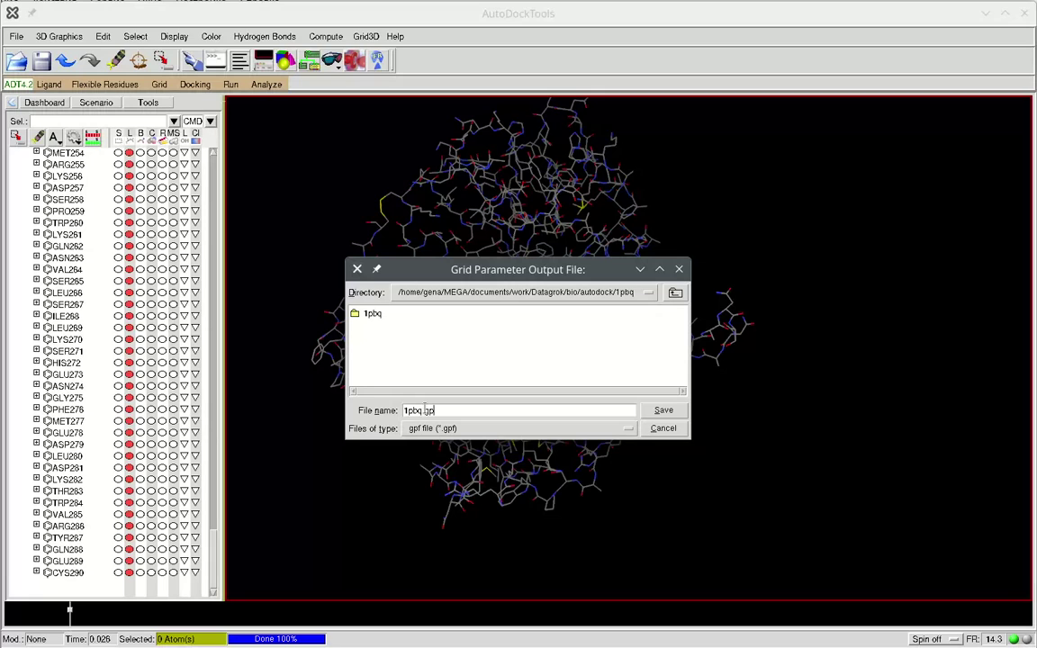
click(664, 410)
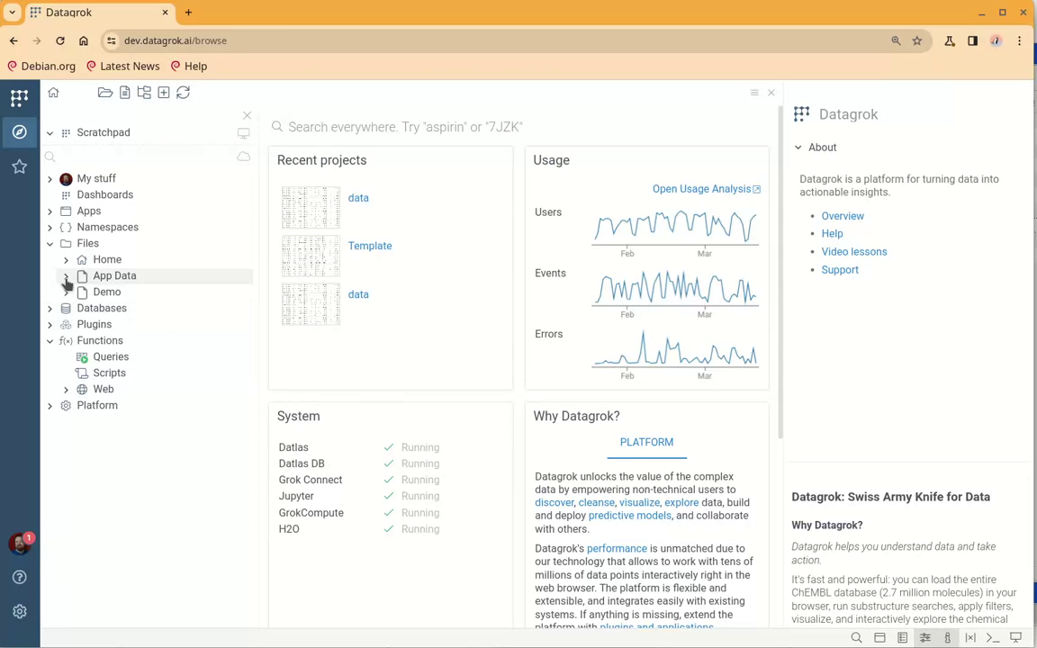
Browse to App Data > Docking > targets and show its contents.
click(109, 281)
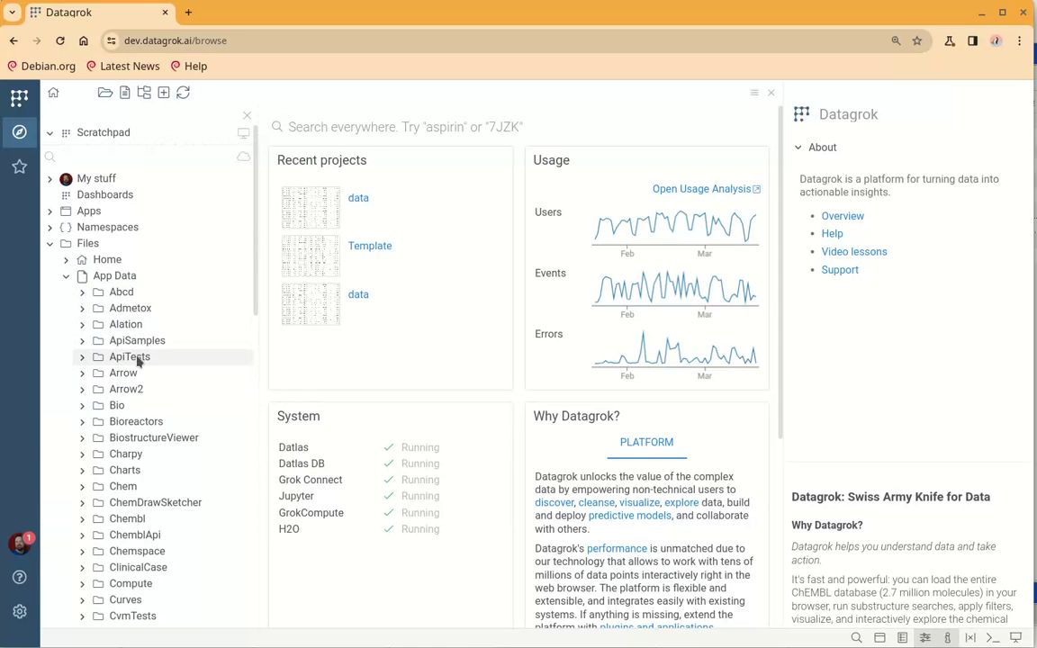
scroll(138, 360, down, 5)
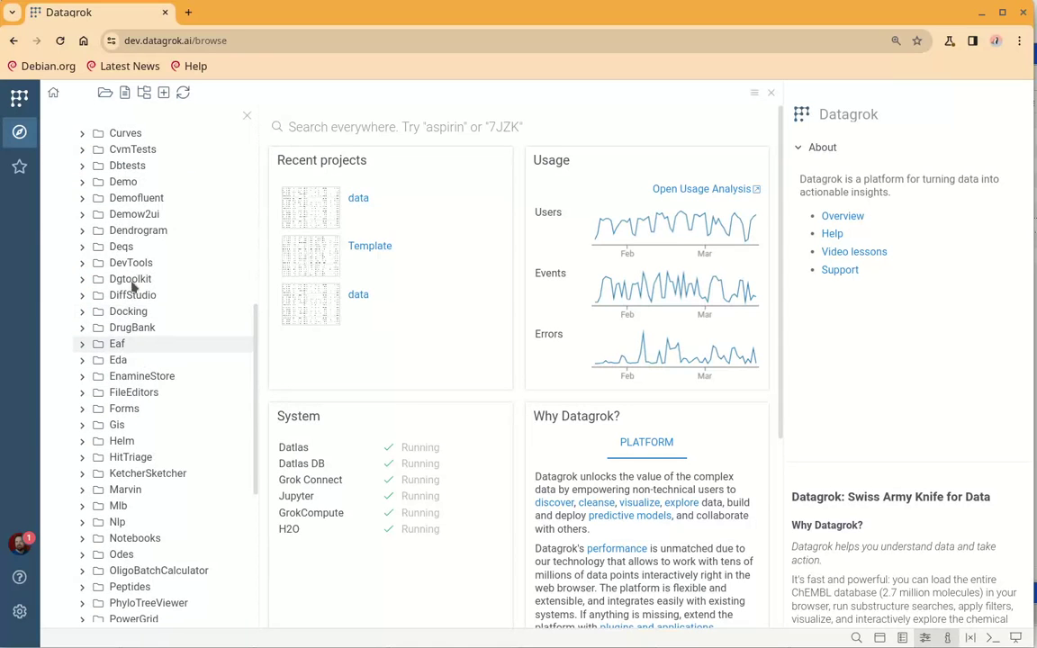
click(83, 313)
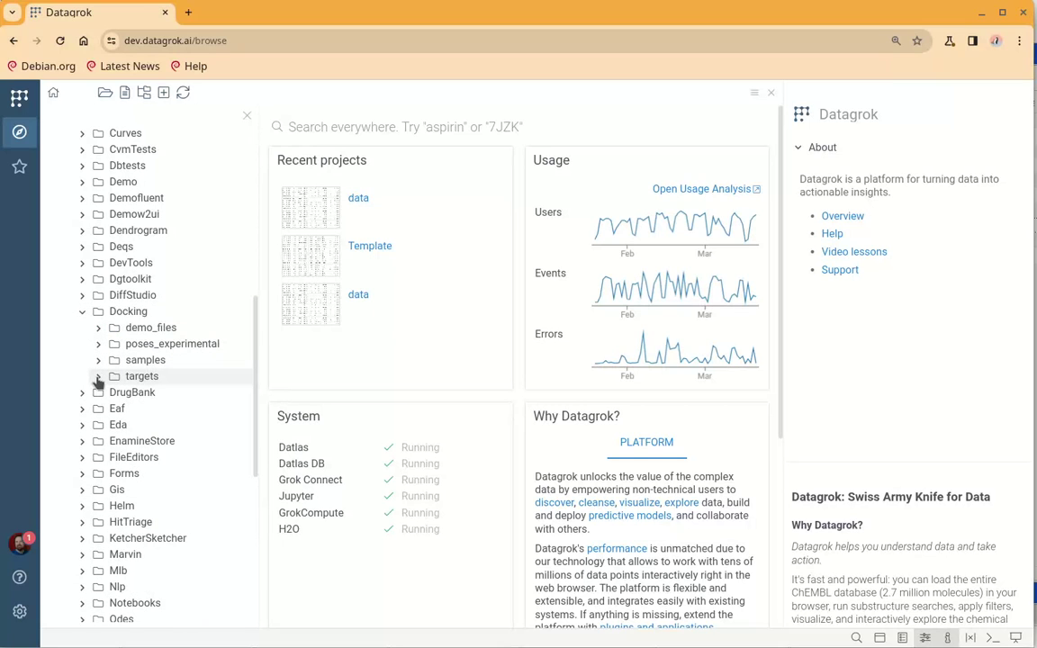
click(98, 377)
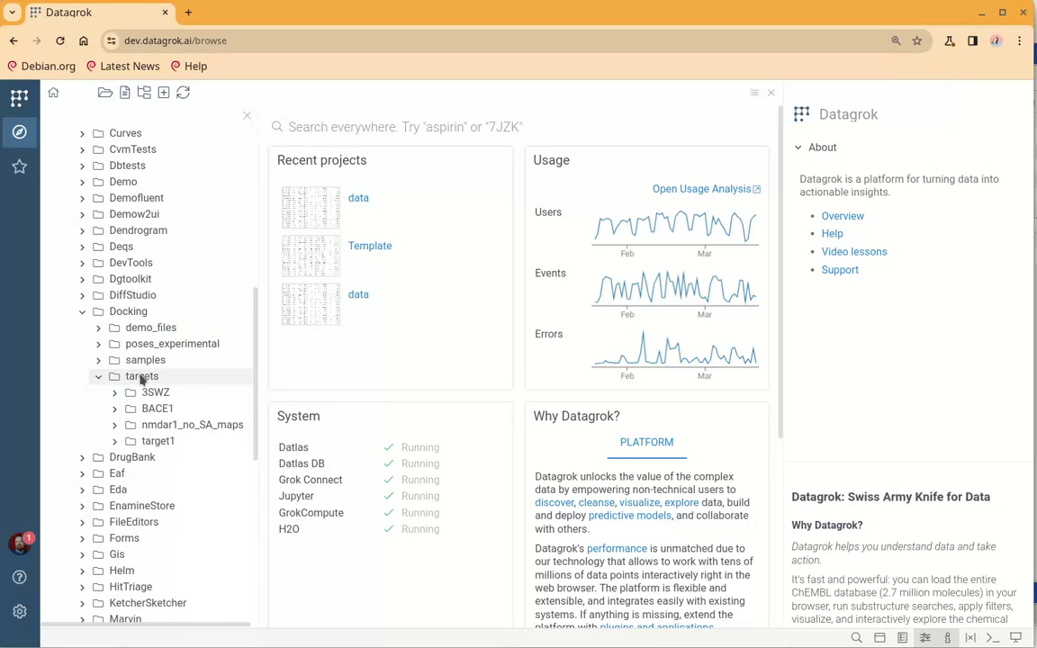
click(142, 378)
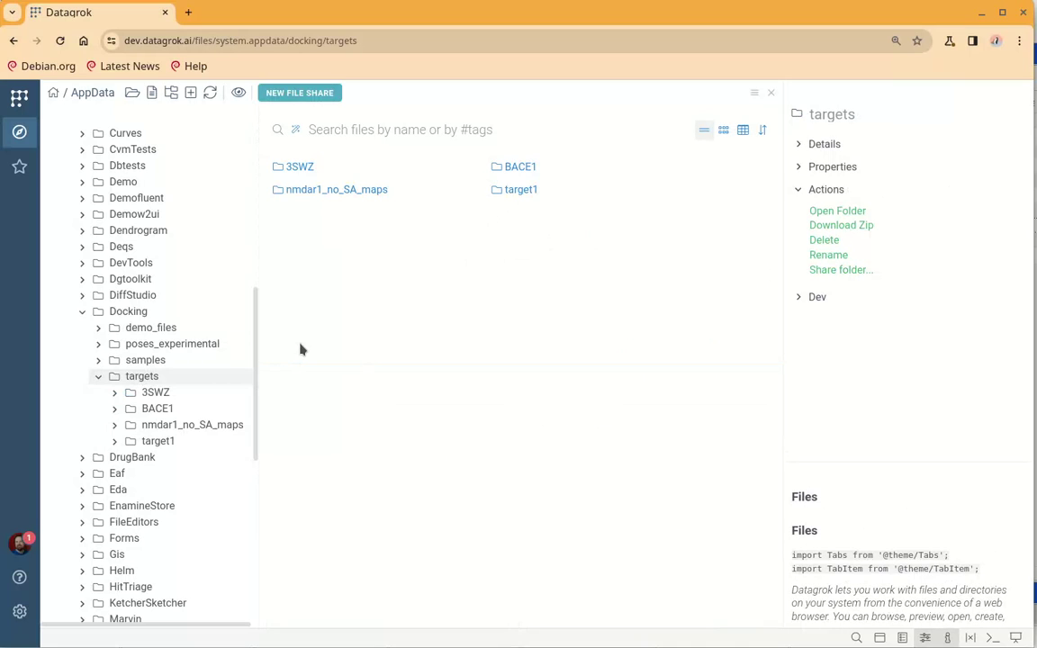
Create a new folder named 1pbq inside targets and open it.
right_click(333, 276)
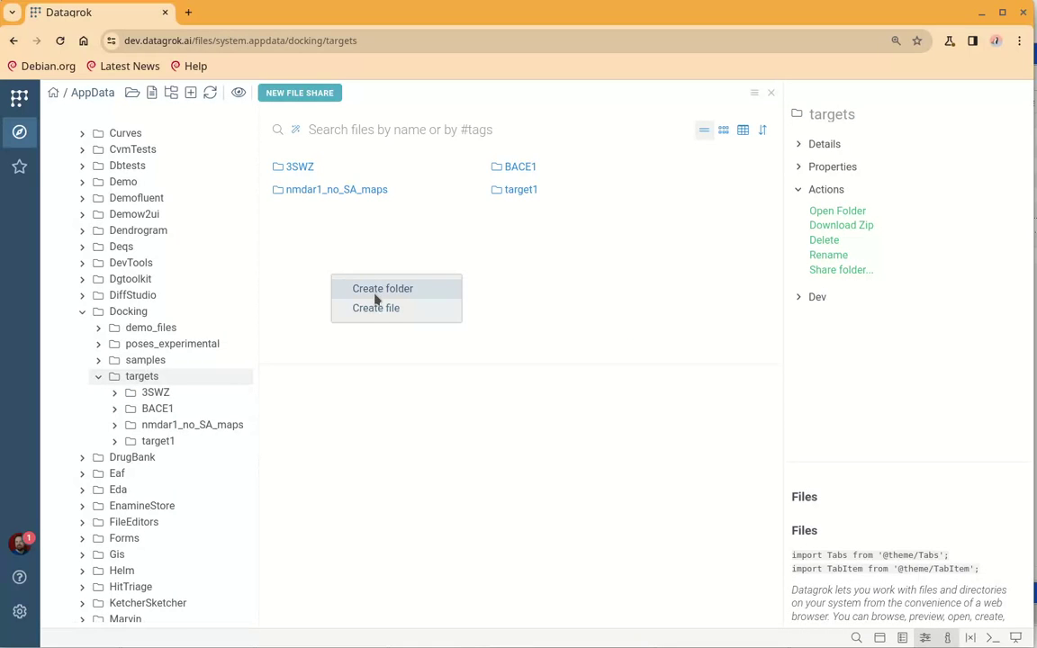
click(376, 296)
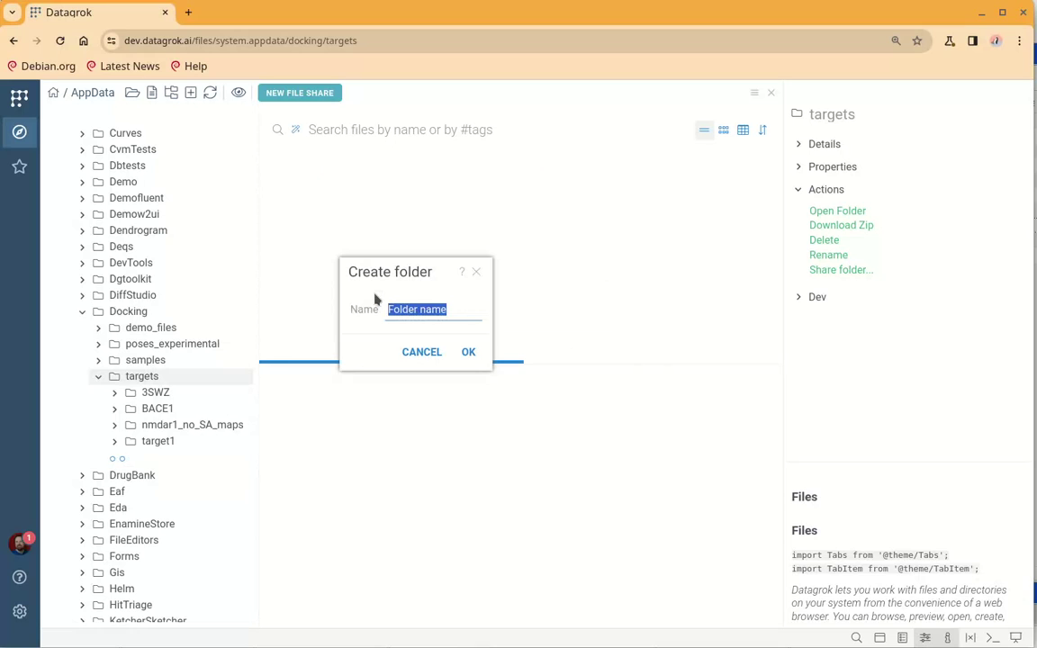
text(1pb)
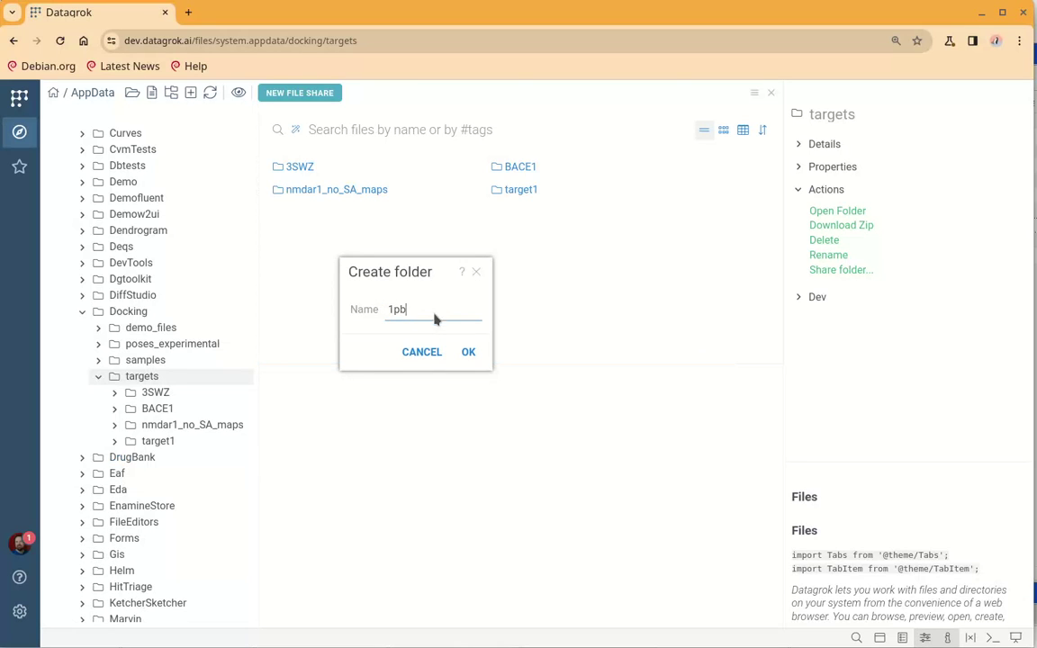
text(q)
click(468, 352)
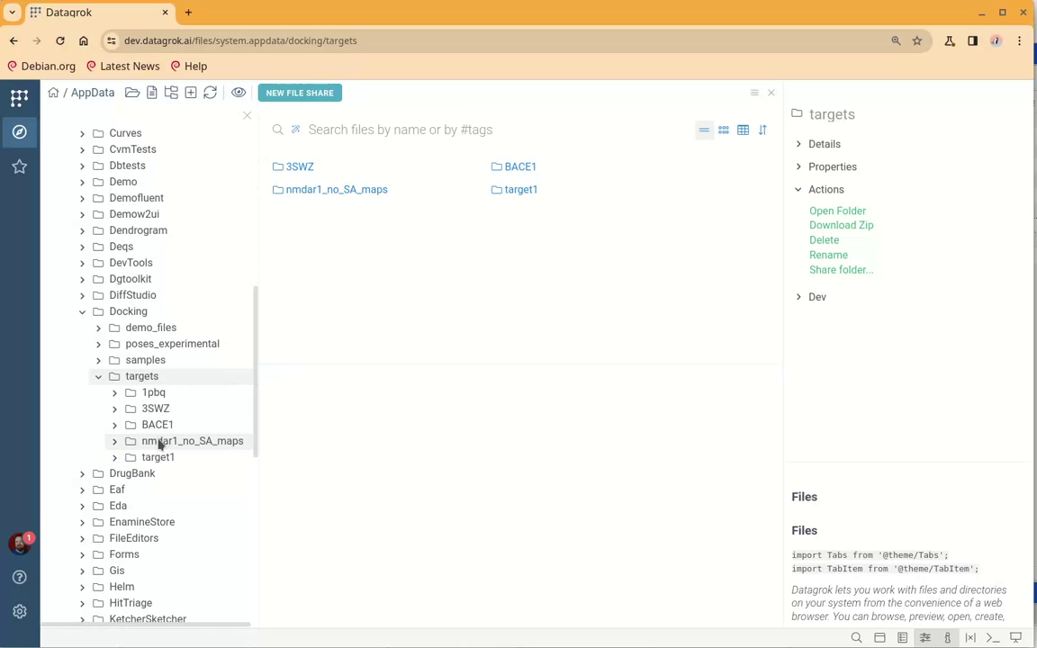
click(155, 396)
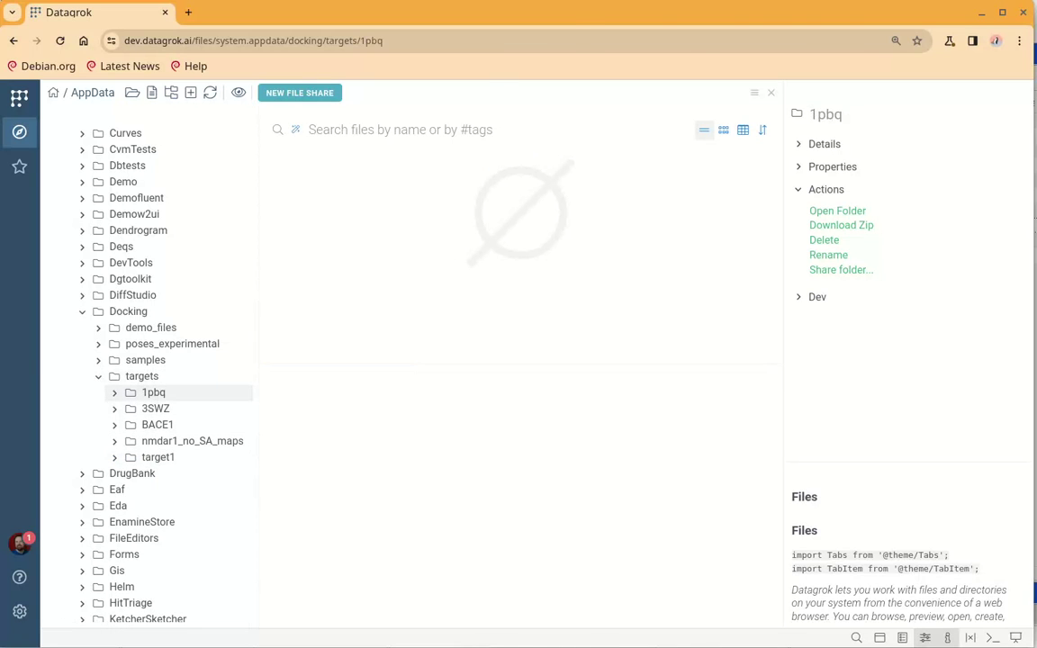
Drag 1pbq.pdbqt and 1pbq.gpf from Dolphin into Datagrok's 1pbq folder.
key(alt+Tab)
click(759, 207)
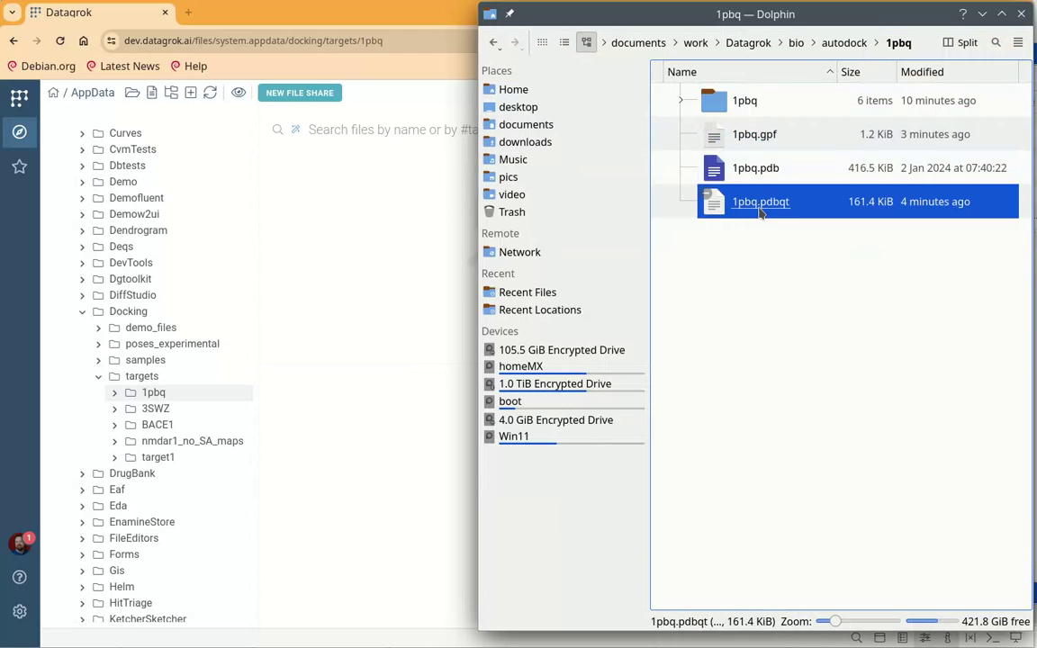
ctrl+click(754, 137)
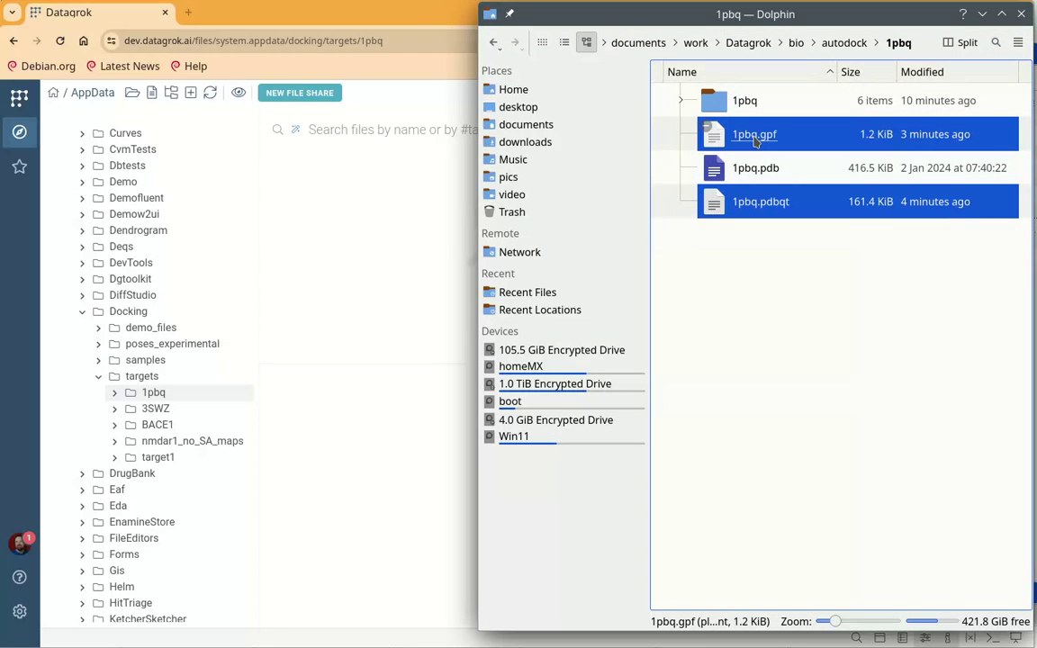
drag(761, 140, 330, 254)
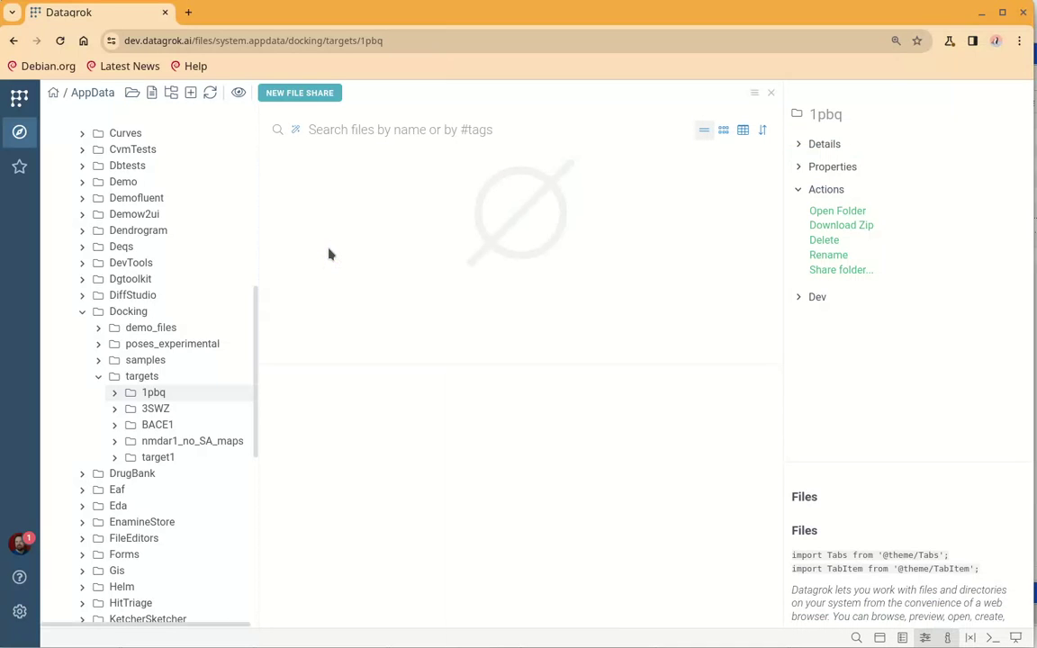